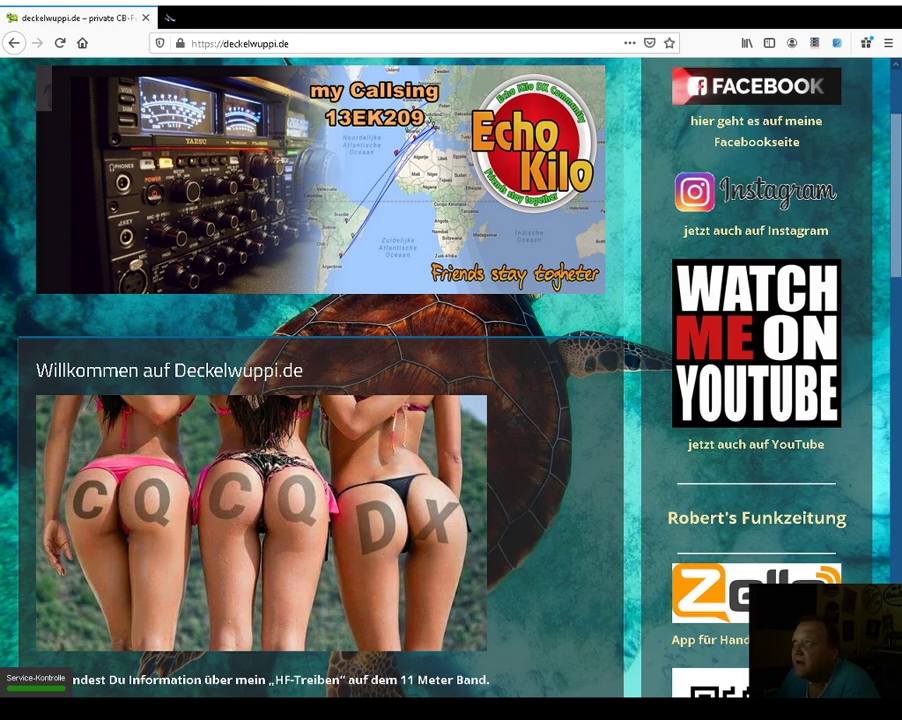
# - Switch from Deckelwuppi.de to the open Hauskanal.eu Artikel tab with Ctrl+Tab
pyautogui.hotkey('ctrl', 'Tab')
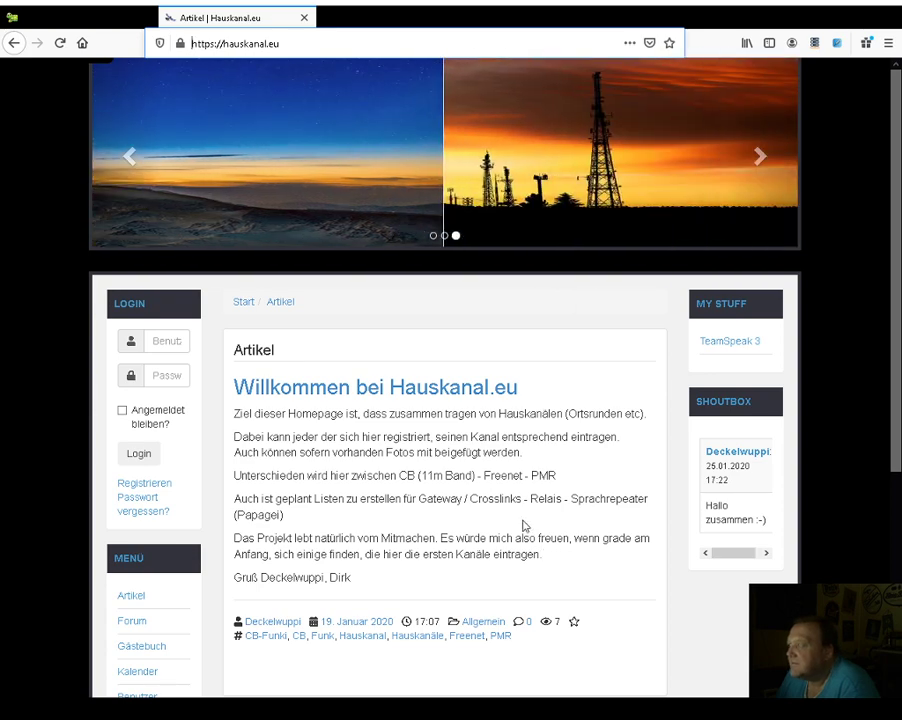
# - Browse the forum boards and enter Sprachrepeater under 11 m Band CB-Funk
pyautogui.click(132, 621)
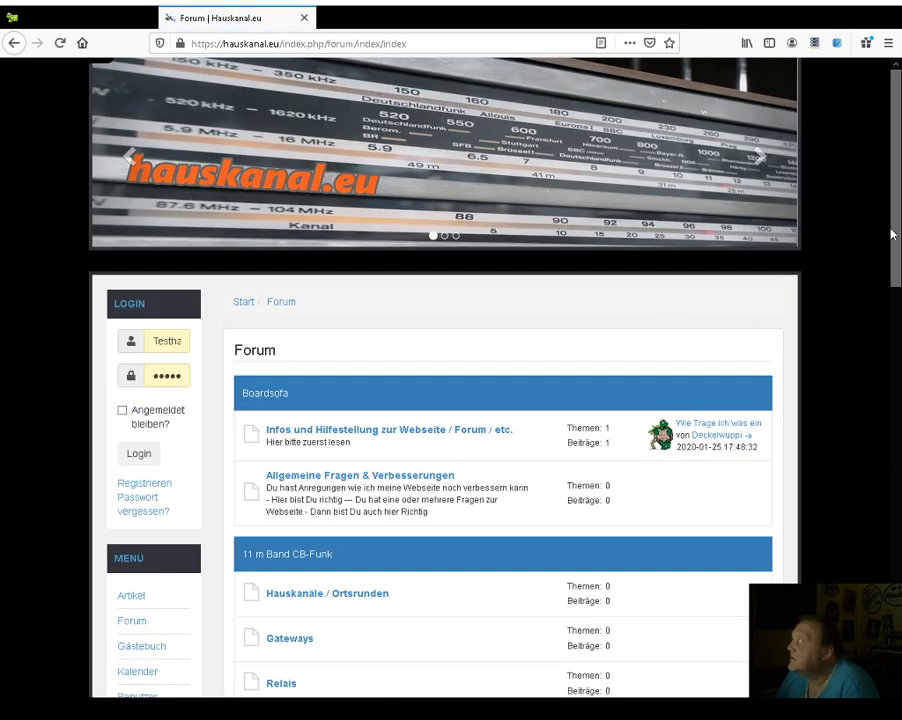
pyautogui.scroll(-2, 894, 248)
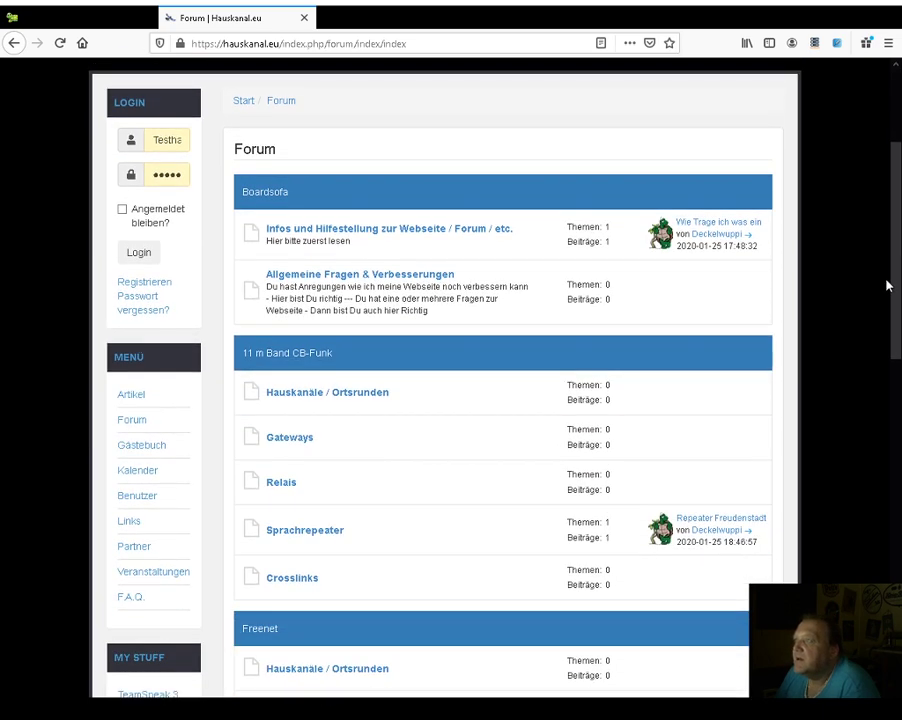
pyautogui.scroll(-3, 886, 286)
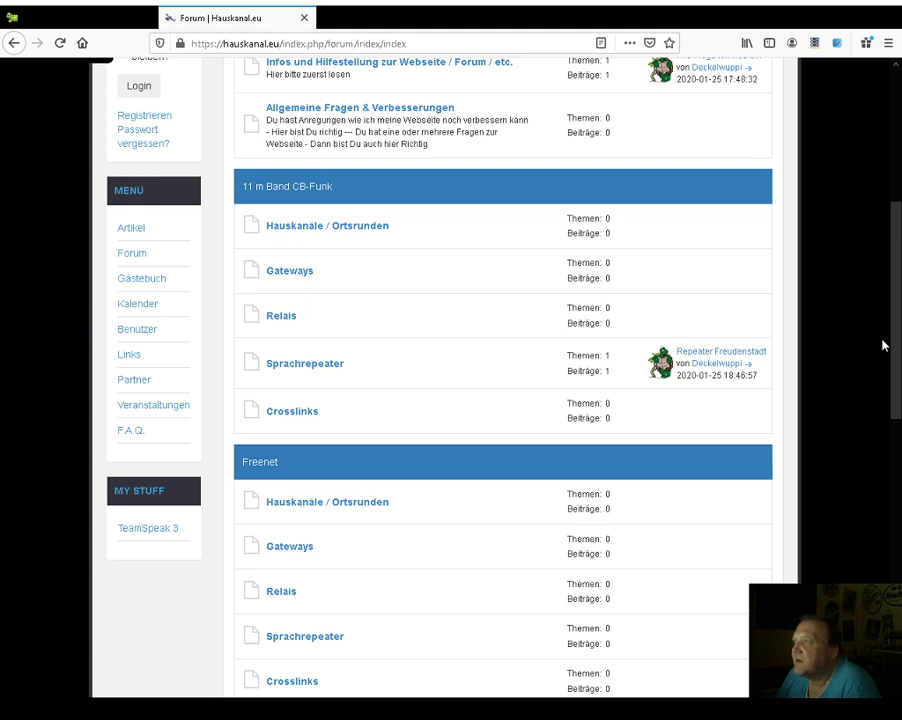
pyautogui.scroll(-1, 883, 345)
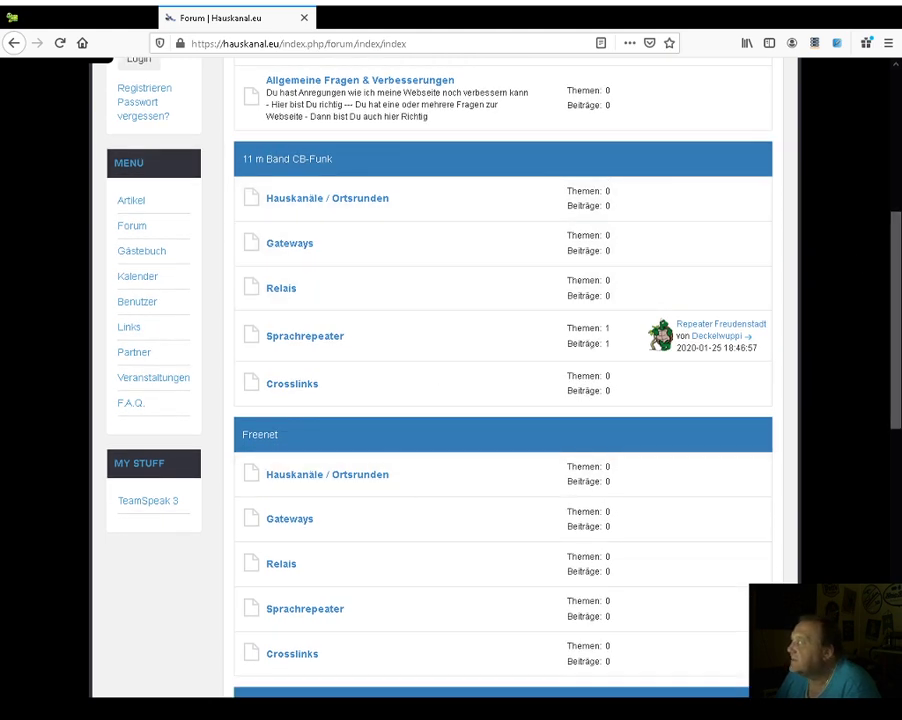
pyautogui.moveTo(897, 245); pyautogui.dragTo(794, 200)
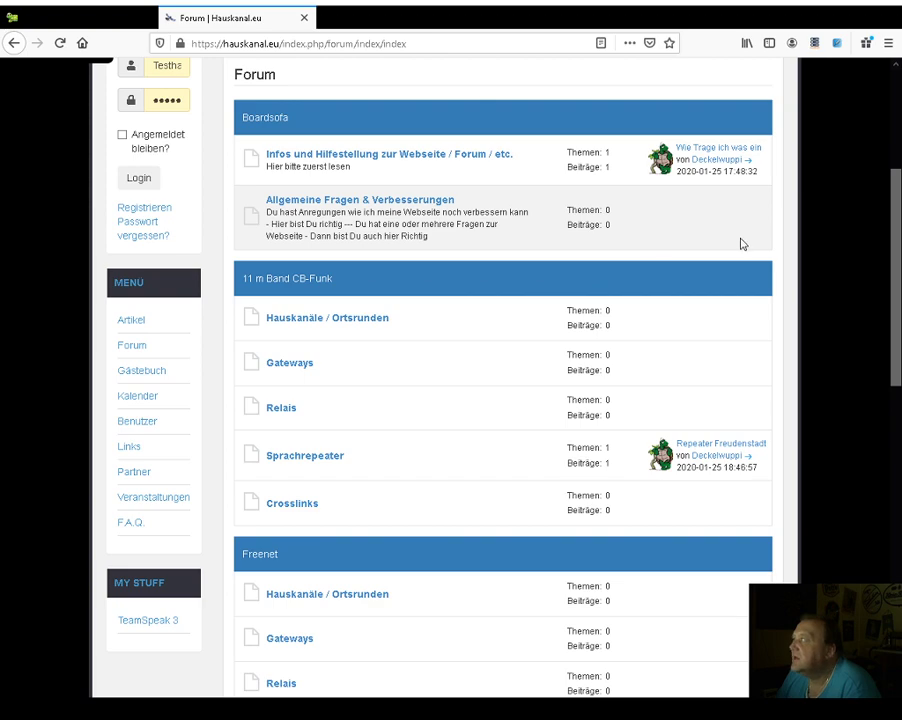
pyautogui.moveTo(894, 254)
pyautogui.mouseDown()
pyautogui.moveTo(886, 148)
pyautogui.moveTo(888, 220)
pyautogui.moveTo(897, 230)
pyautogui.mouseUp()
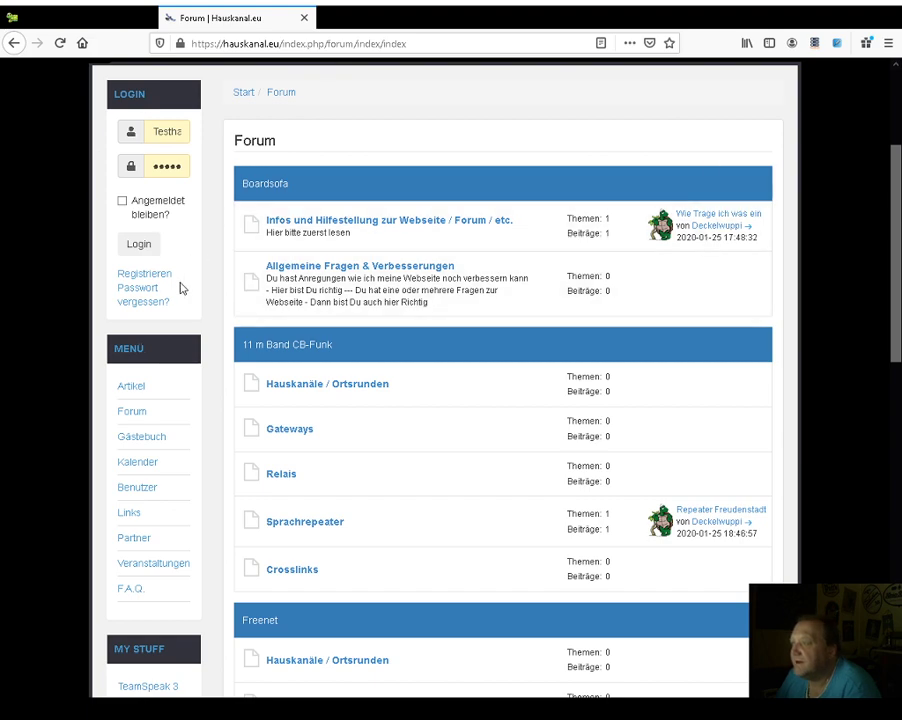
pyautogui.click(295, 523)
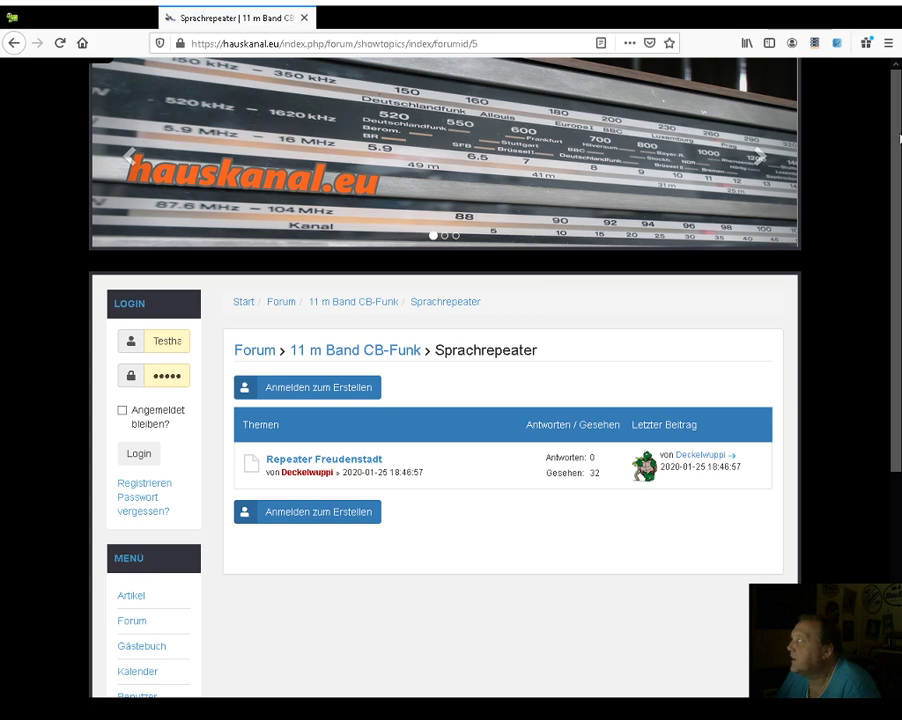
# - Open Repeater Freudenstadt and scroll to its 27295 MHz, JN48HK details and aerial photo
pyautogui.scroll(-2, 878, 190)
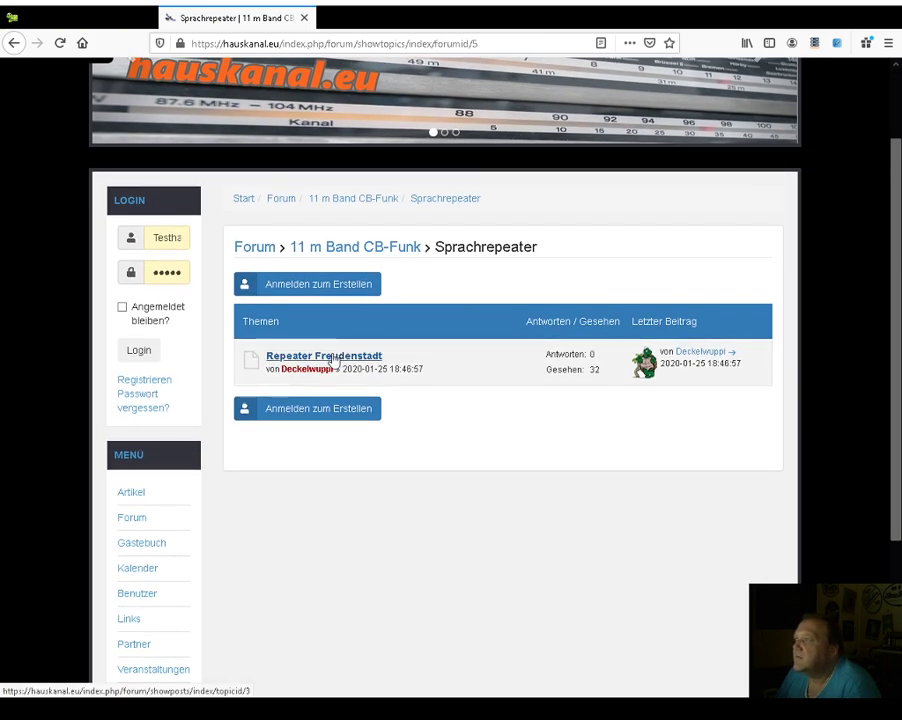
pyautogui.click(333, 358)
pyautogui.scroll(-1, 893, 259)
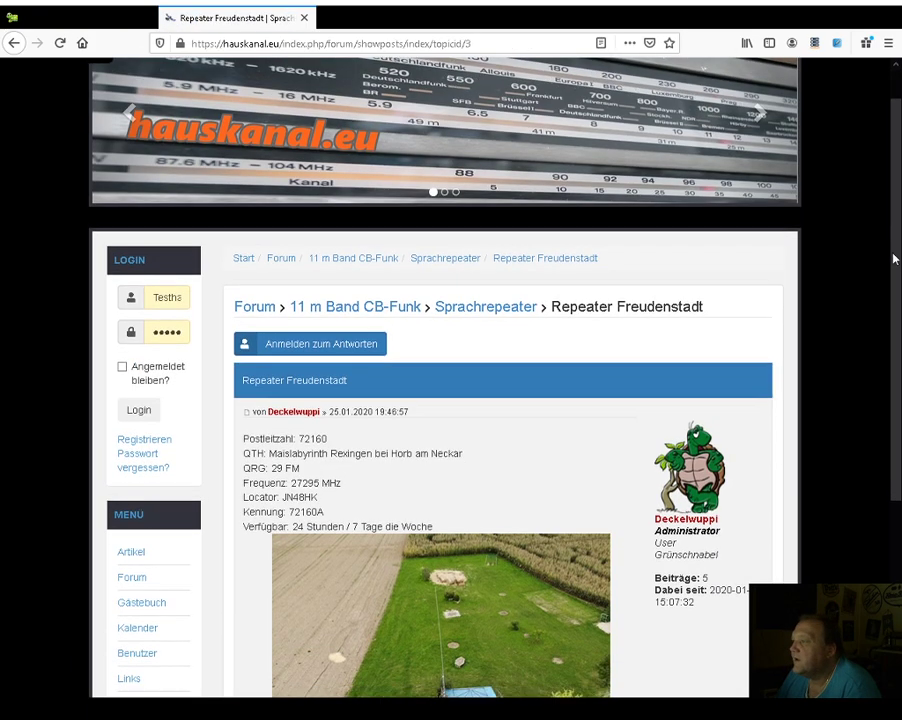
pyautogui.scroll(-4, 893, 259)
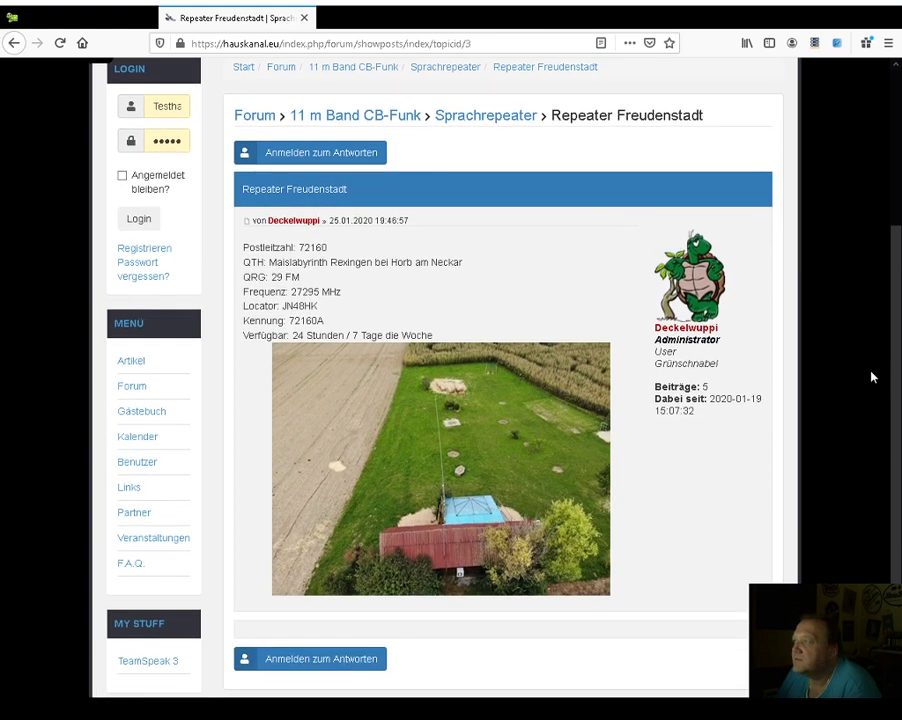
pyautogui.scroll(-1, 871, 377)
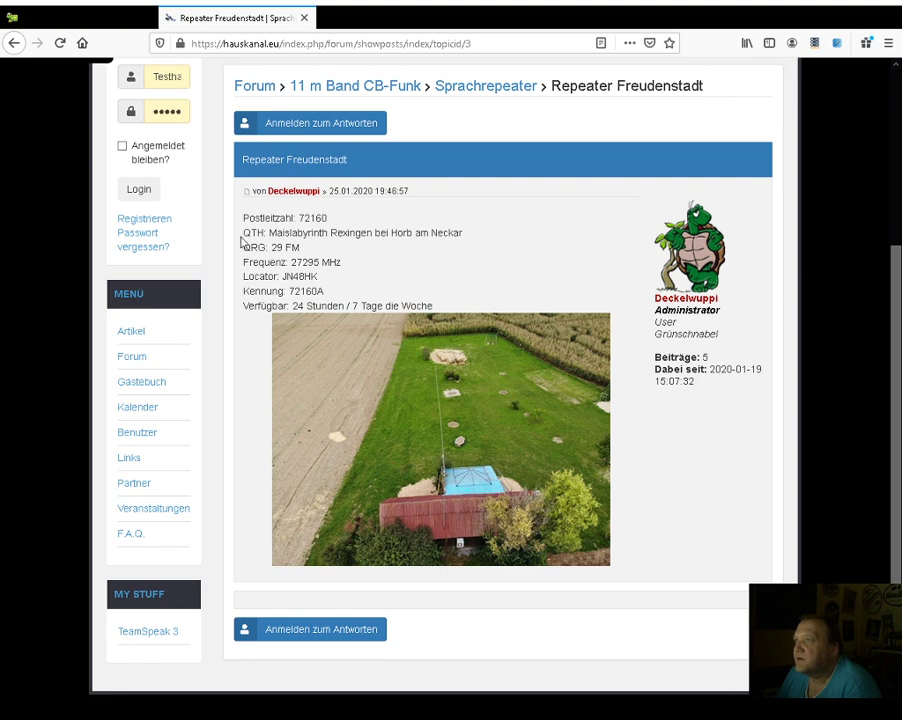
# - Begin registration, accept the site rules, and continue to the Logindaten step
pyautogui.click(148, 220)
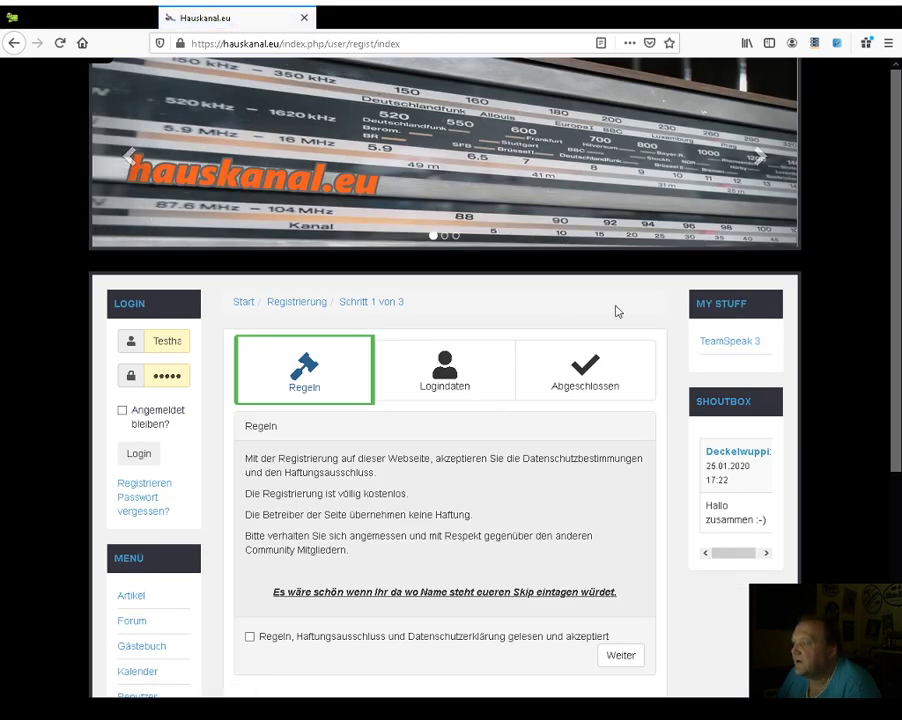
pyautogui.moveTo(898, 150); pyautogui.dragTo(898, 258)
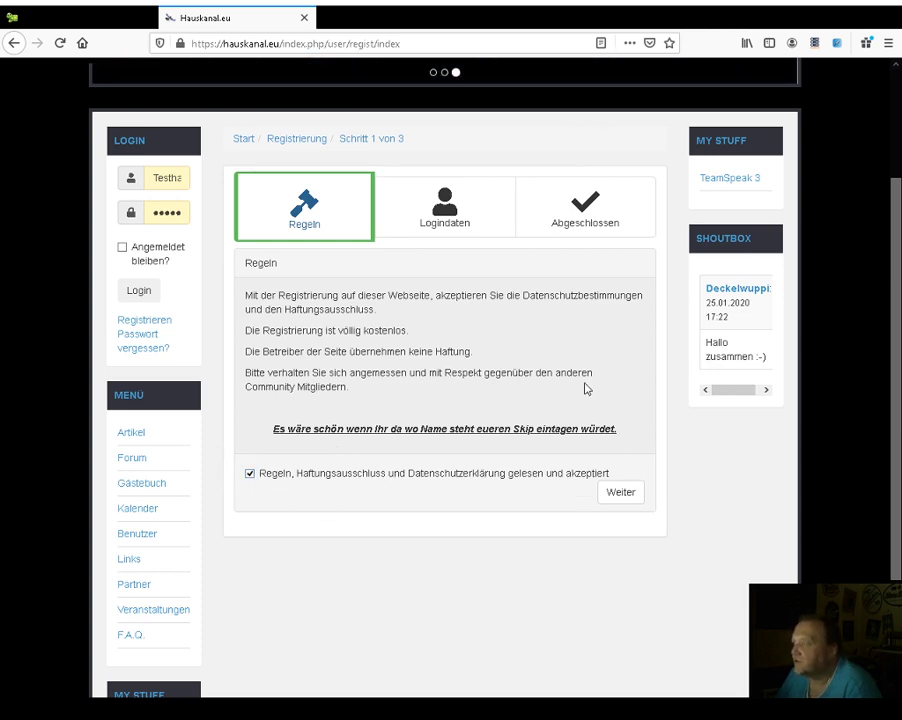
pyautogui.moveTo(890, 236); pyautogui.dragTo(898, 478)
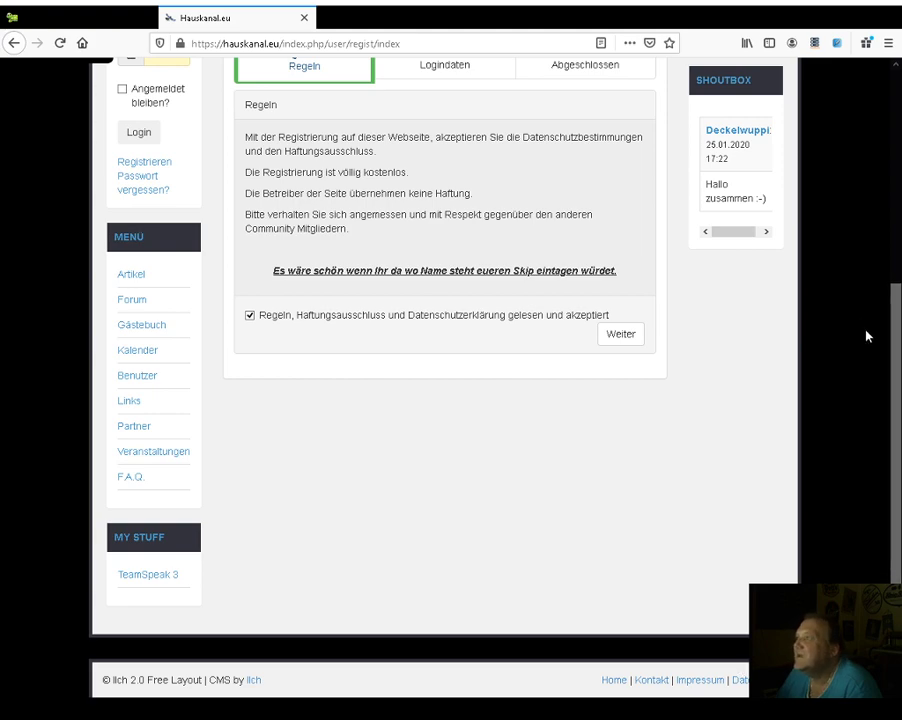
pyautogui.scroll(4, 892, 330)
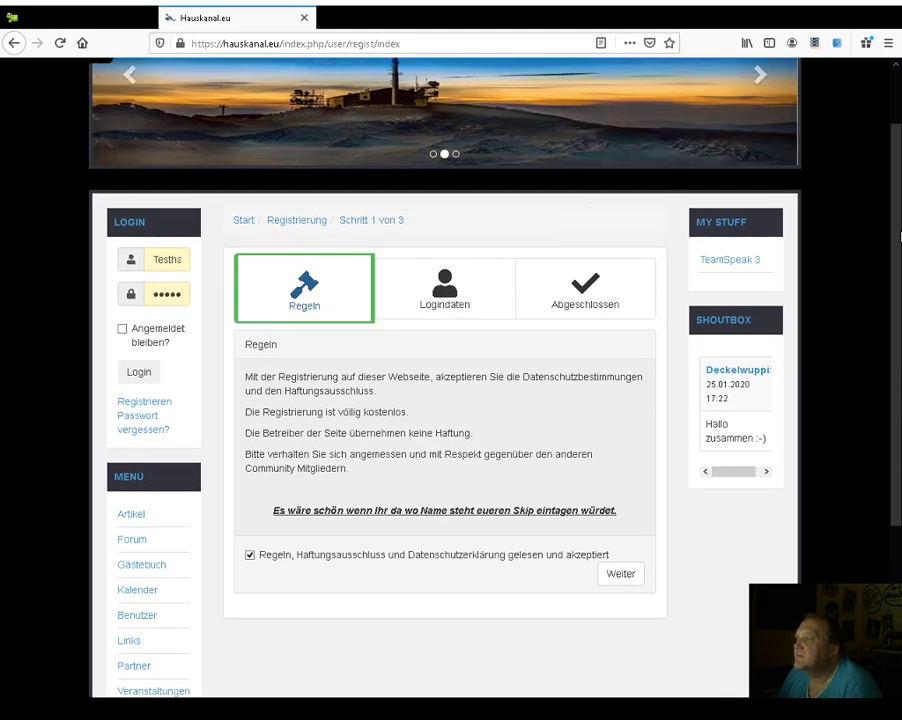
pyautogui.click(617, 578)
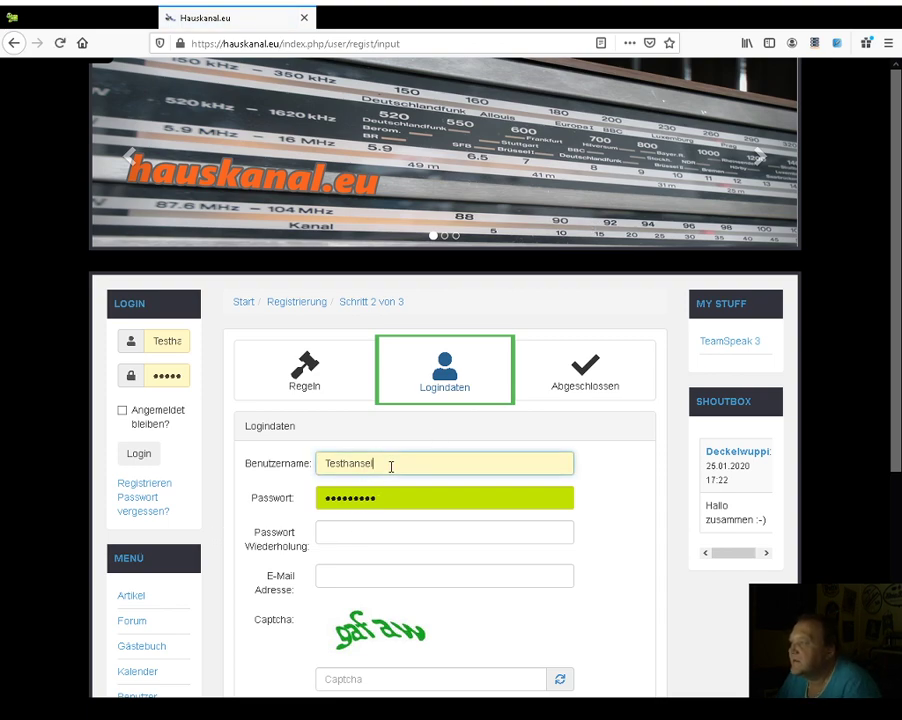
# - Replace the username with the autofilled suggestion plus a trailing 2
pyautogui.moveTo(389, 463); pyautogui.dragTo(310, 463)
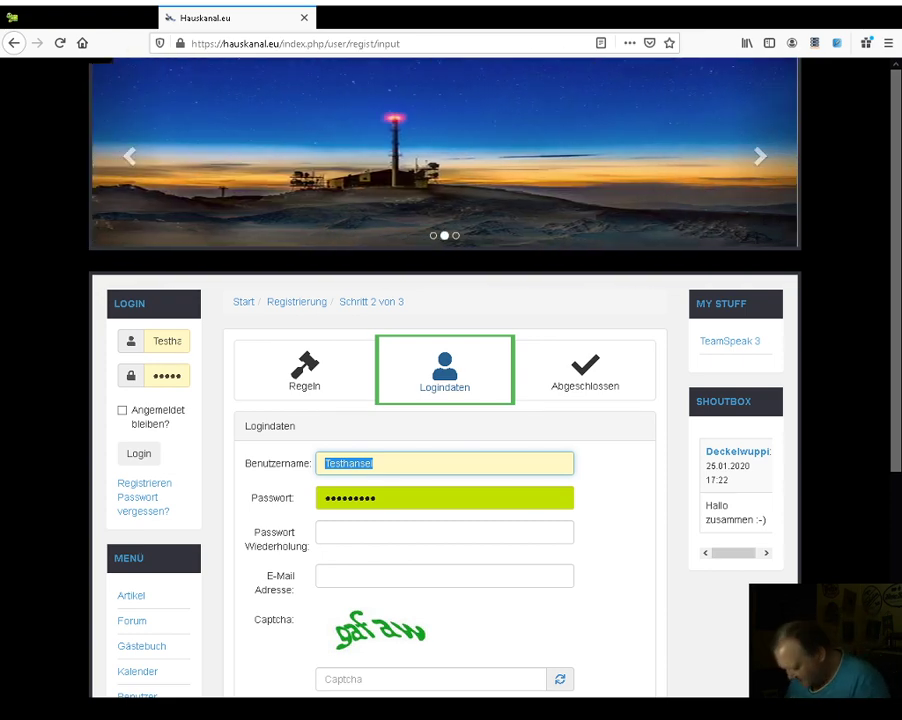
pyautogui.write('T')
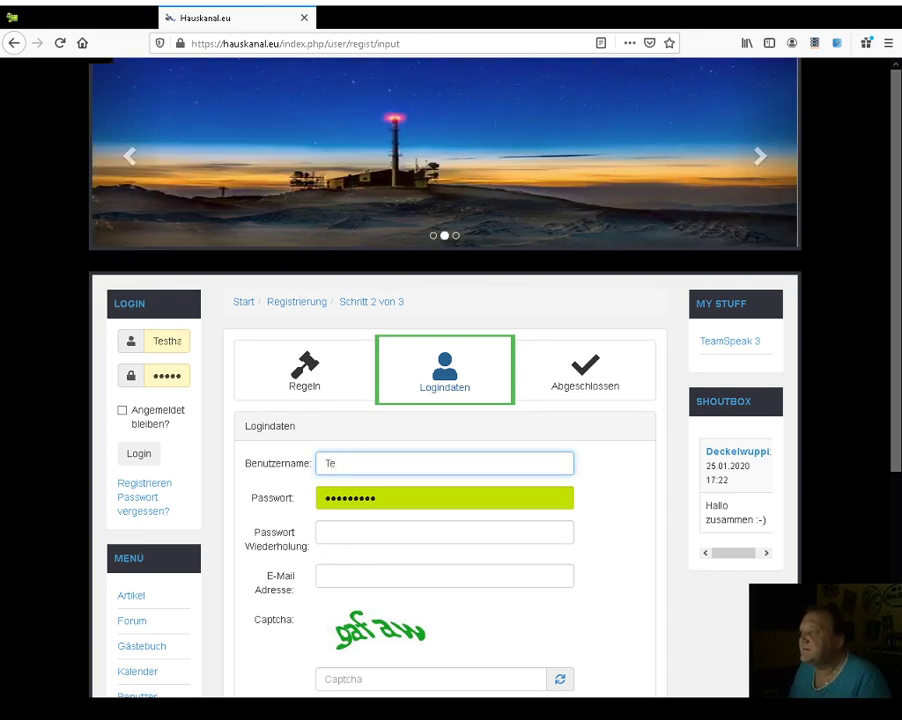
pyautogui.write('e')
pyautogui.press('Down')
pyautogui.press('Return')
pyautogui.press('Tab')
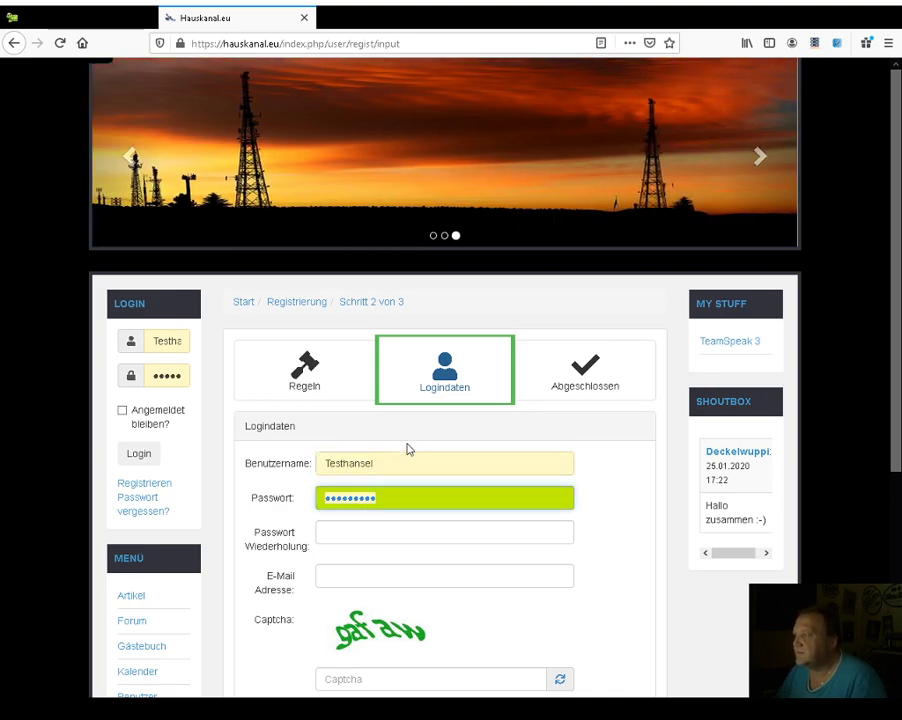
pyautogui.click(397, 461)
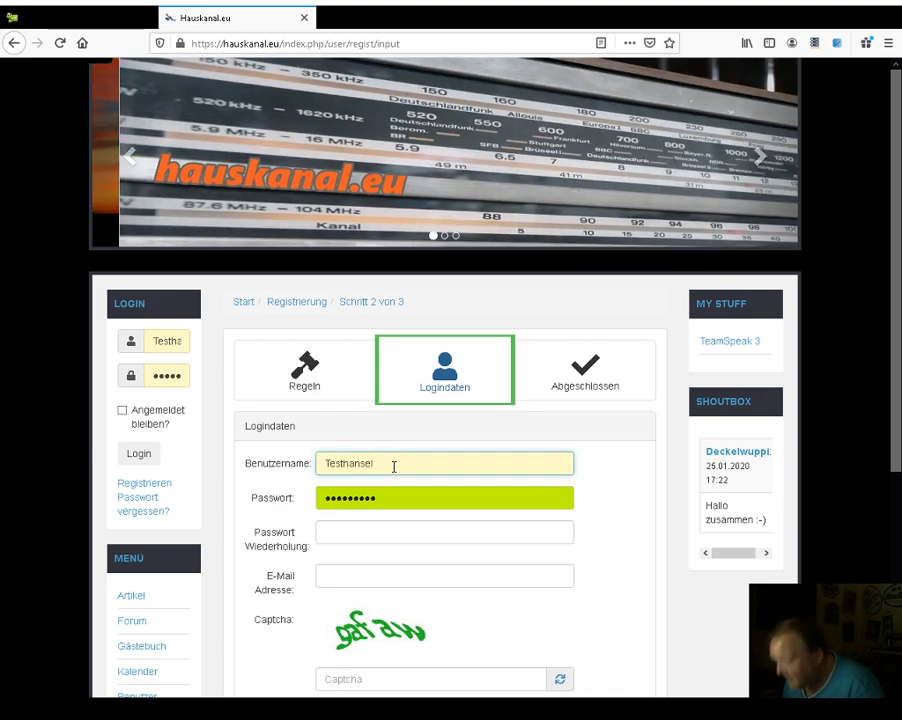
pyautogui.write('2')
pyautogui.press('Tab')
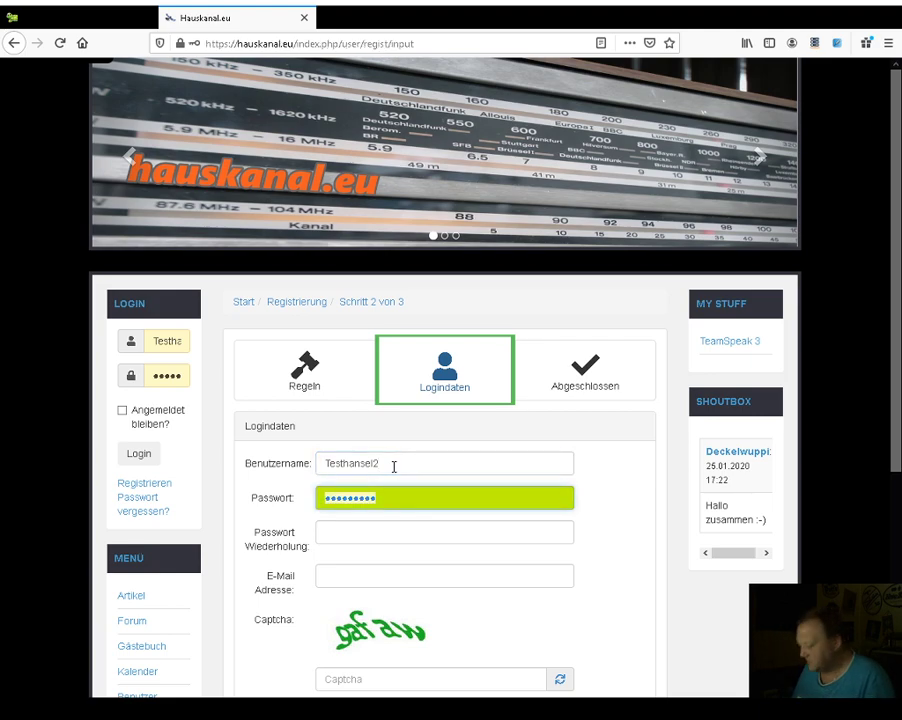
# - Enter the password, an e-mail address, and start typing the captcha code
pyautogui.write('***')
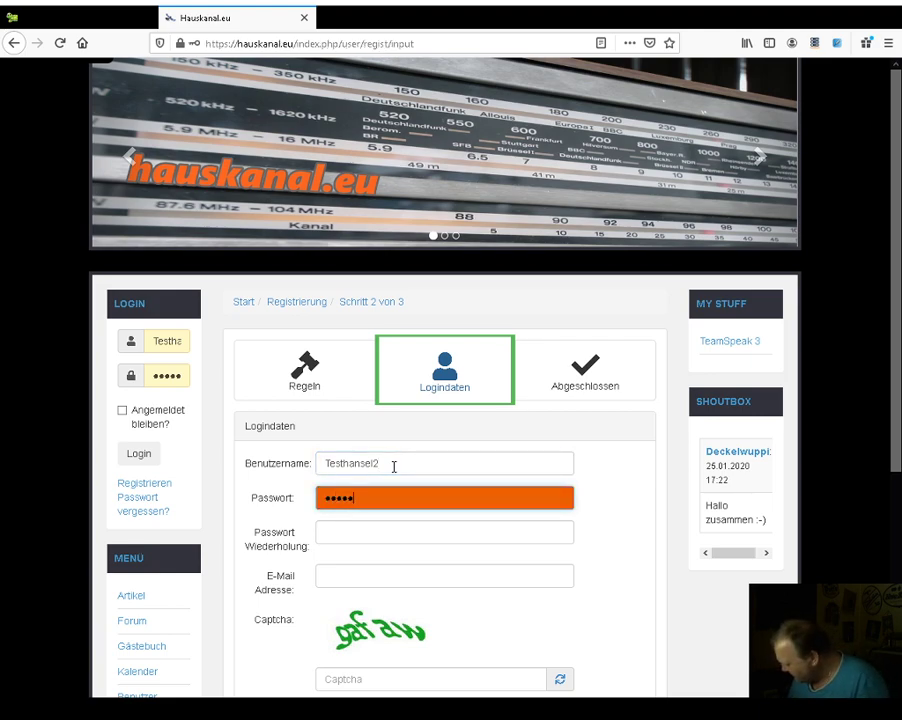
pyautogui.press('Tab')
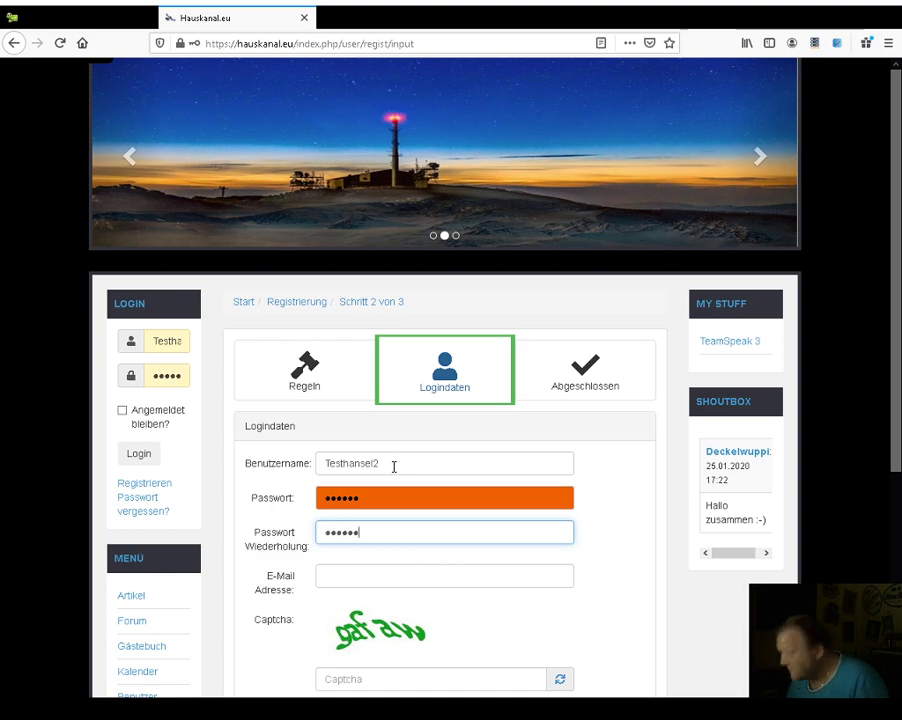
pyautogui.press('Tab')
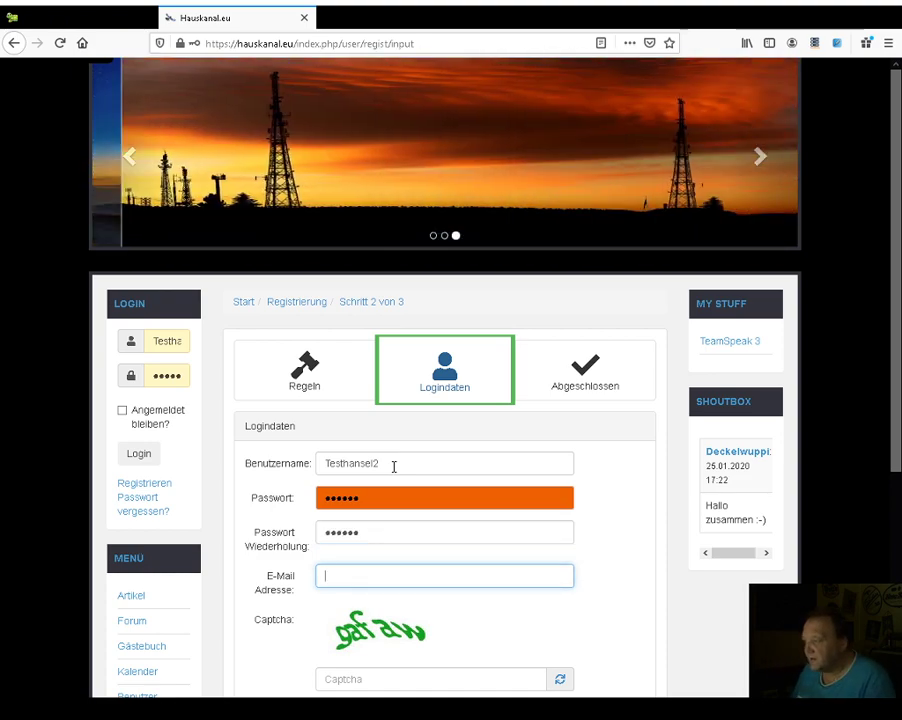
pyautogui.write('bla ')
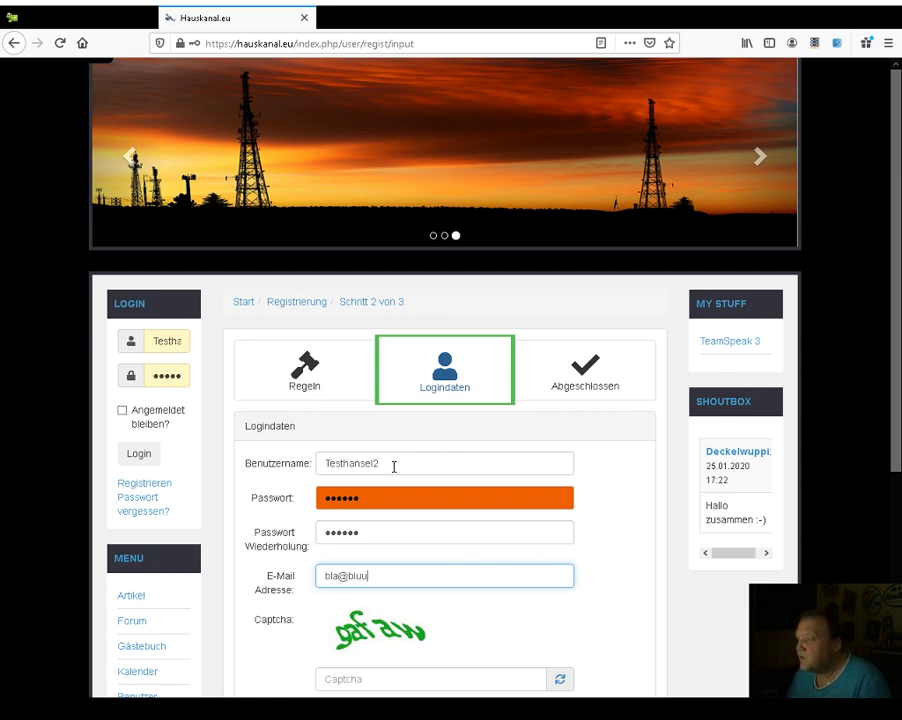
pyautogui.write('bluuub.d')
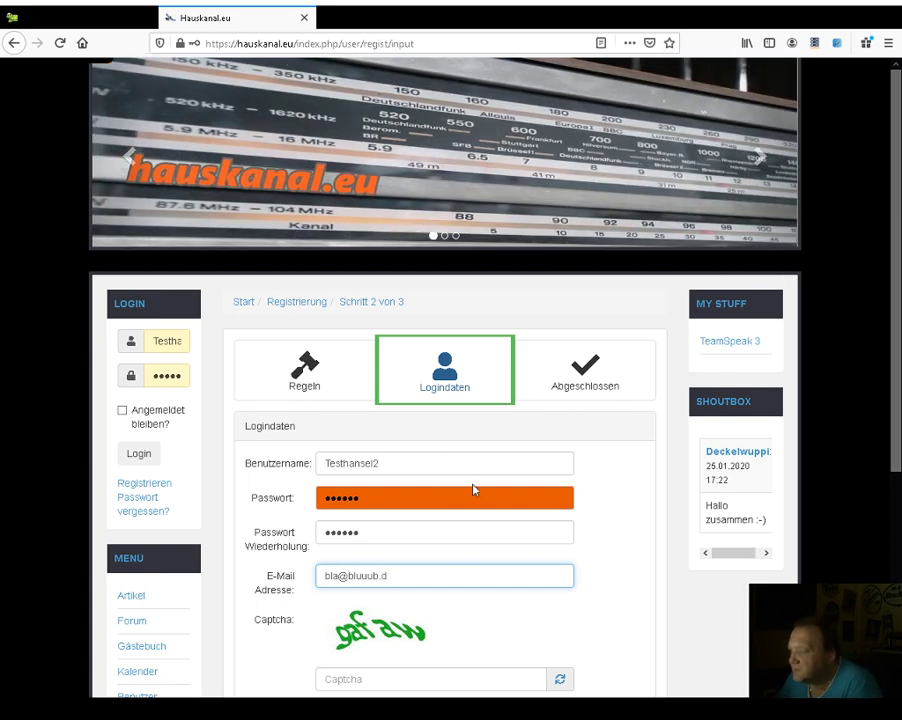
pyautogui.moveTo(896, 278); pyautogui.dragTo(880, 398)
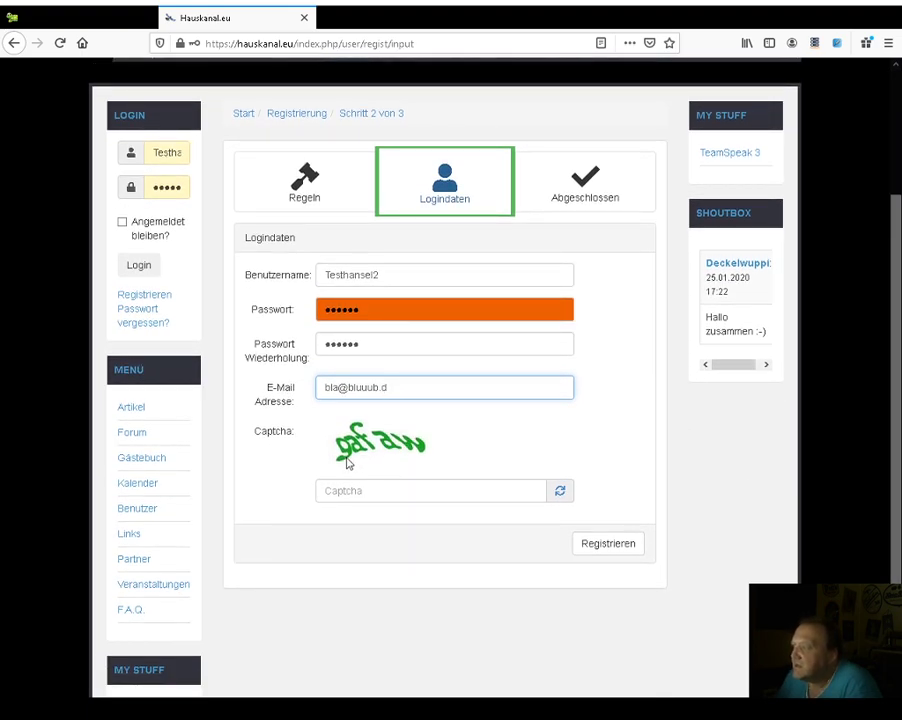
pyautogui.click(353, 490)
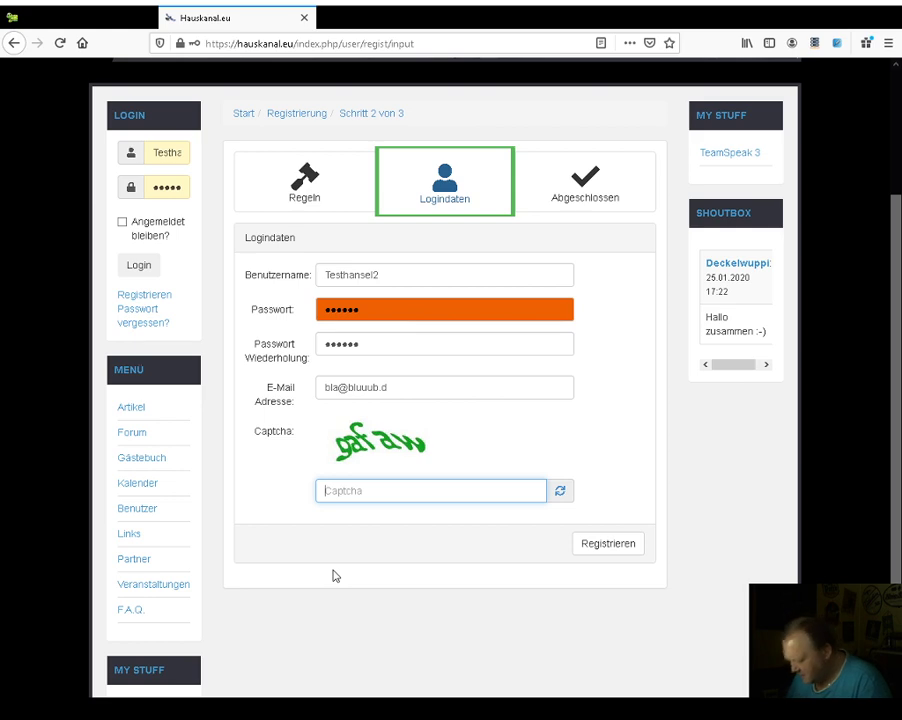
pyautogui.write('gaf')
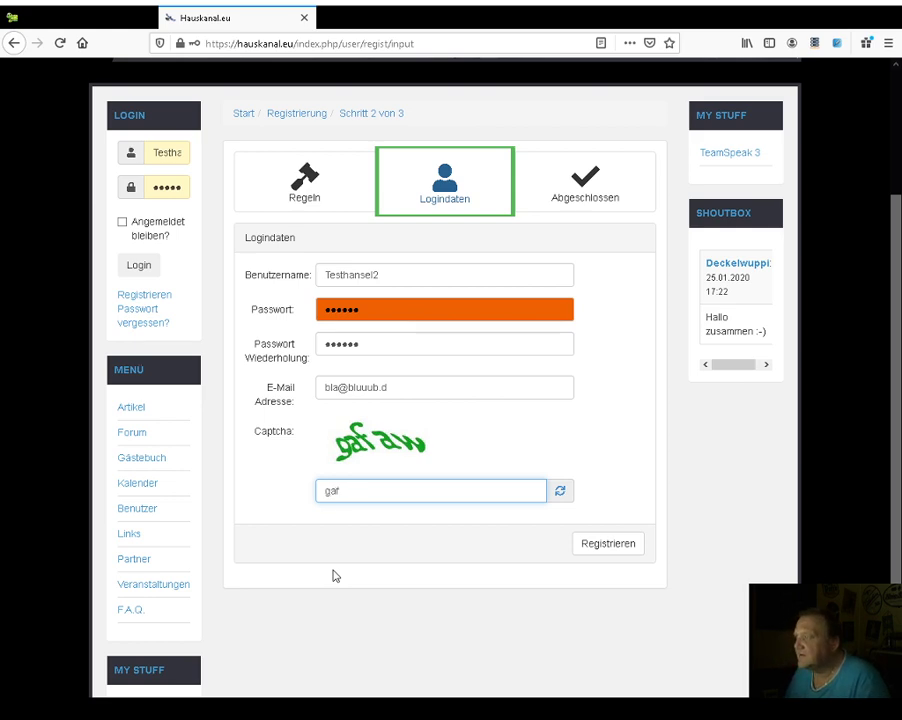
pyautogui.write('aw')
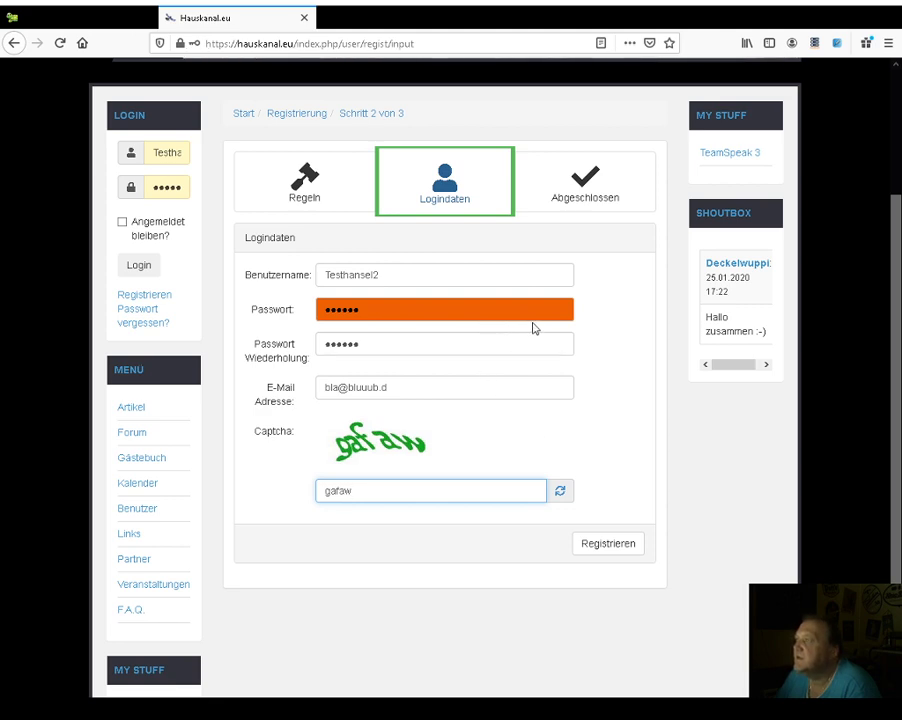
# - Submit registration, then enter the new account's login credentials with Angemeldet bleiben ticked
pyautogui.click(618, 548)
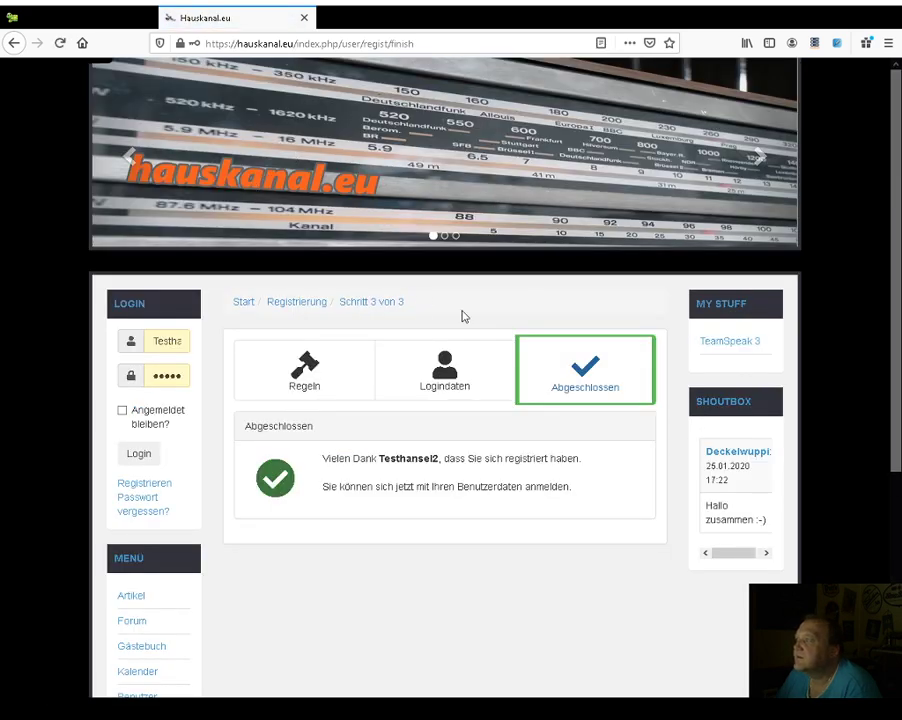
pyautogui.click(188, 340)
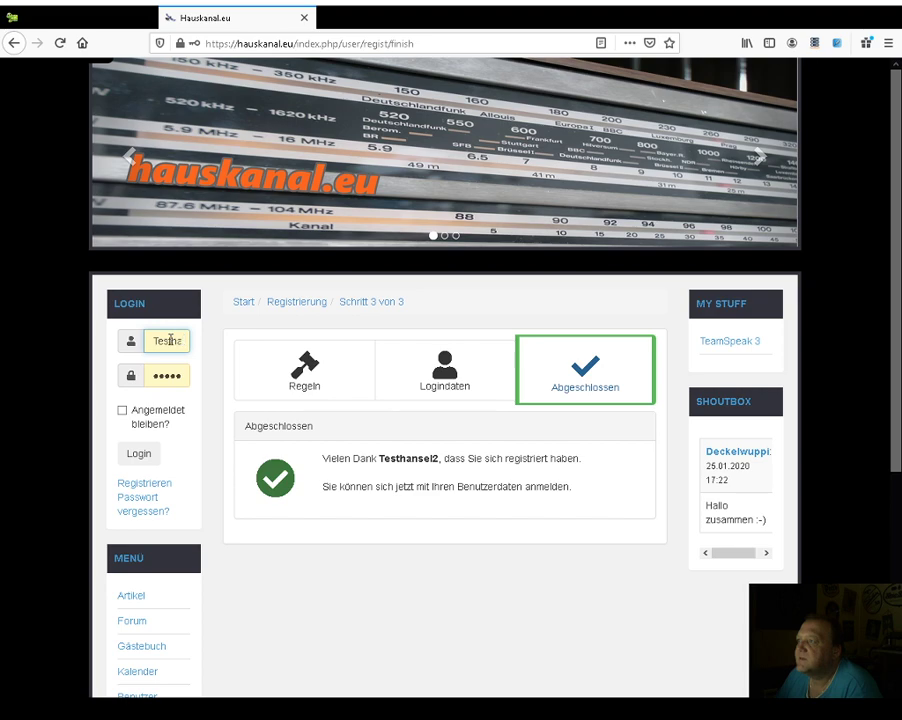
pyautogui.write('nsel')
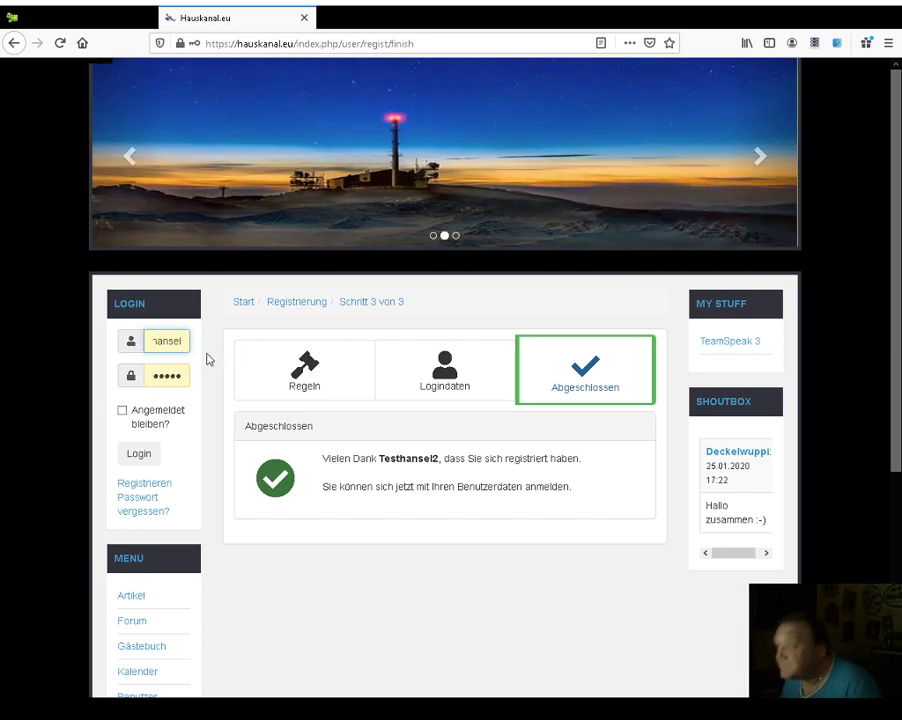
pyautogui.write('2')
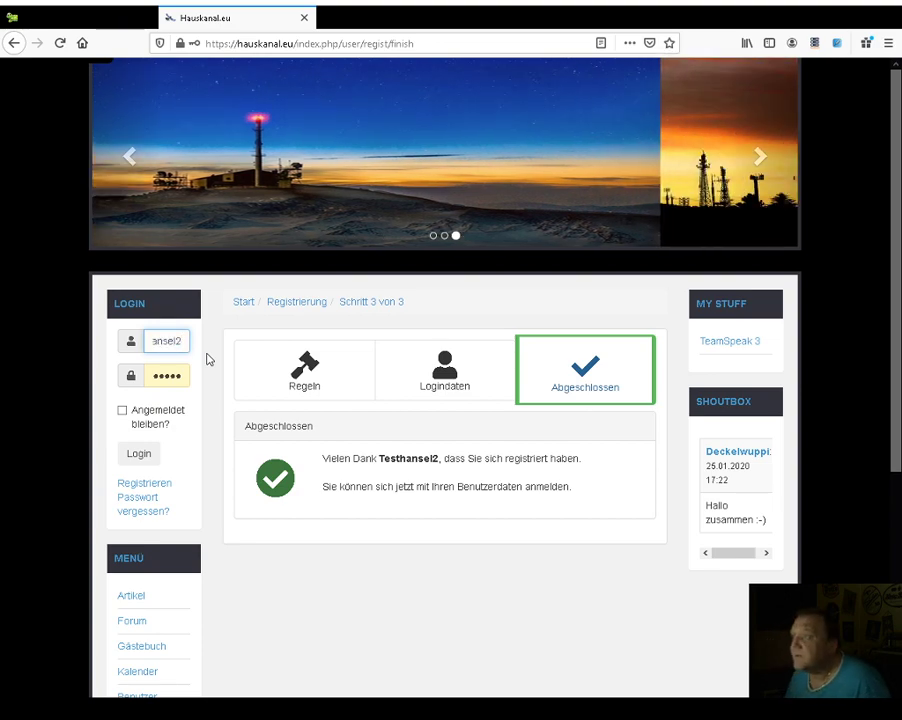
pyautogui.press('Tab')
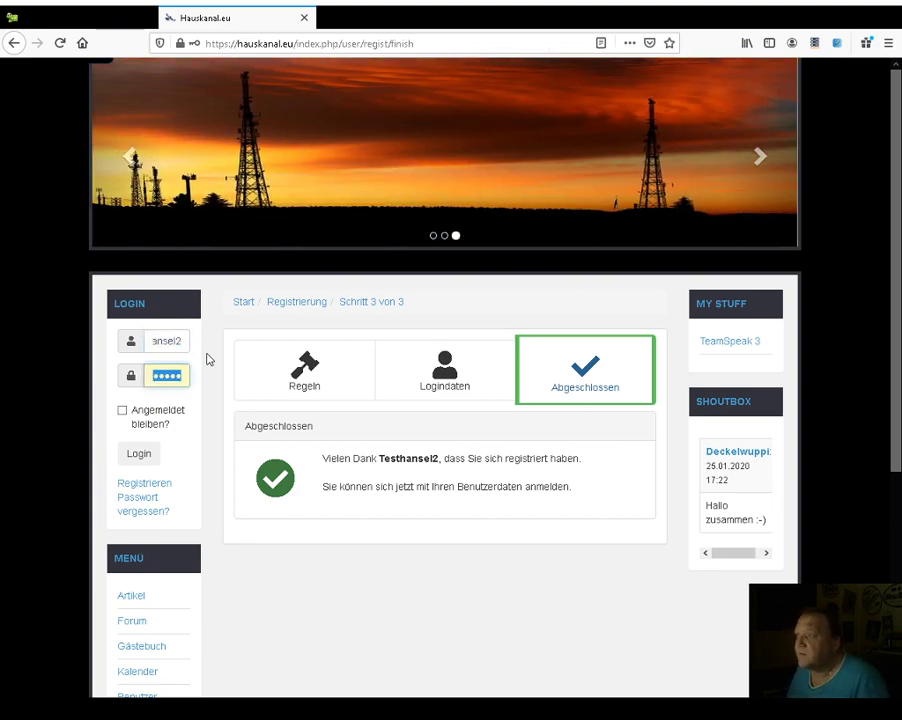
pyautogui.write('12345')
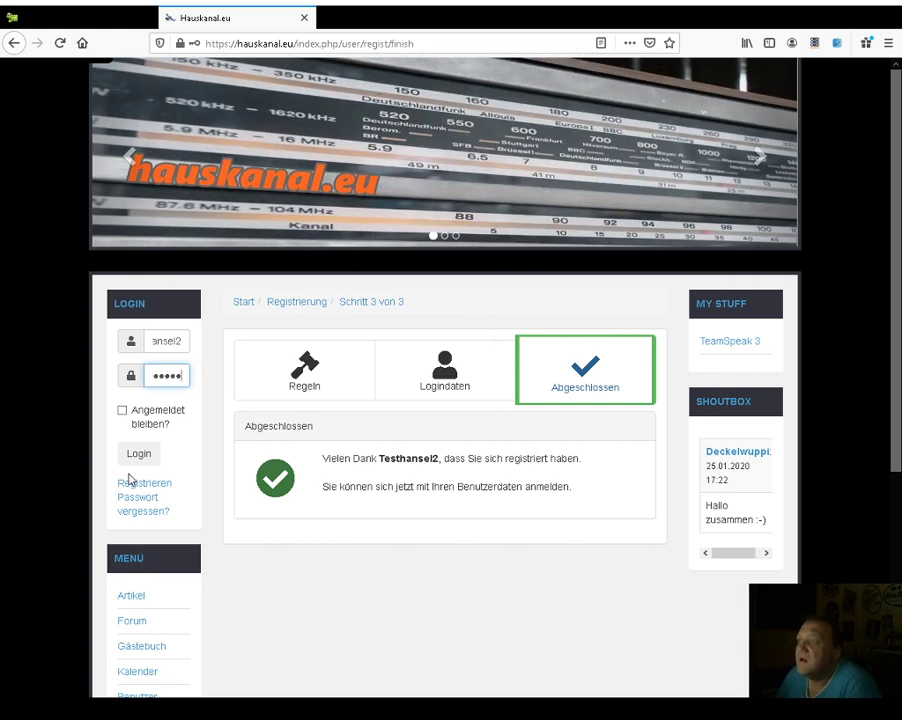
pyautogui.click(120, 410)
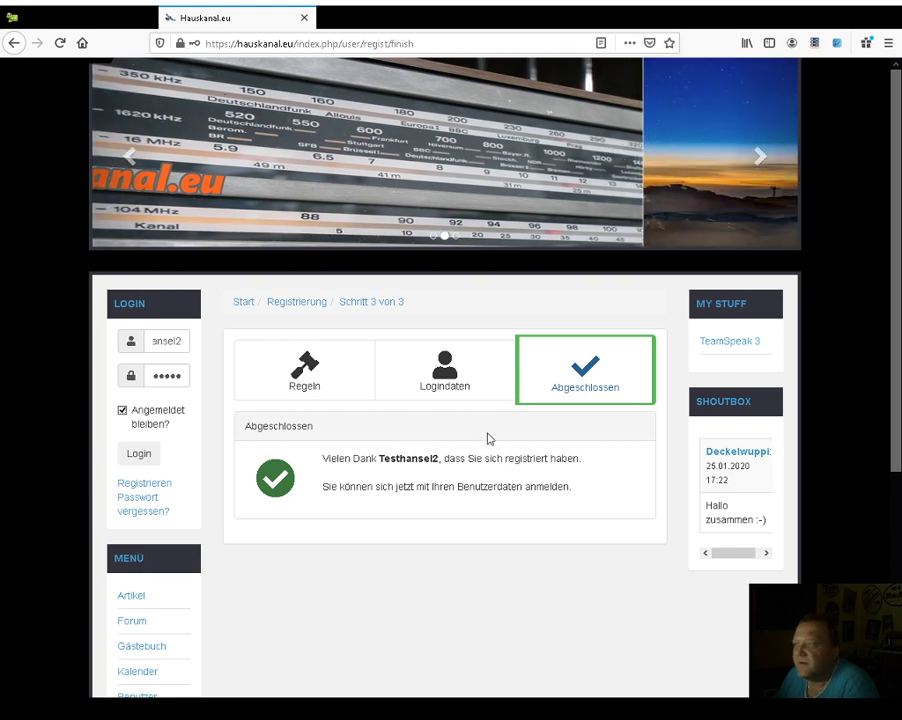
# - Log in with the new account and scroll through the Repeater Freudenstadt post
pyautogui.click(138, 458)
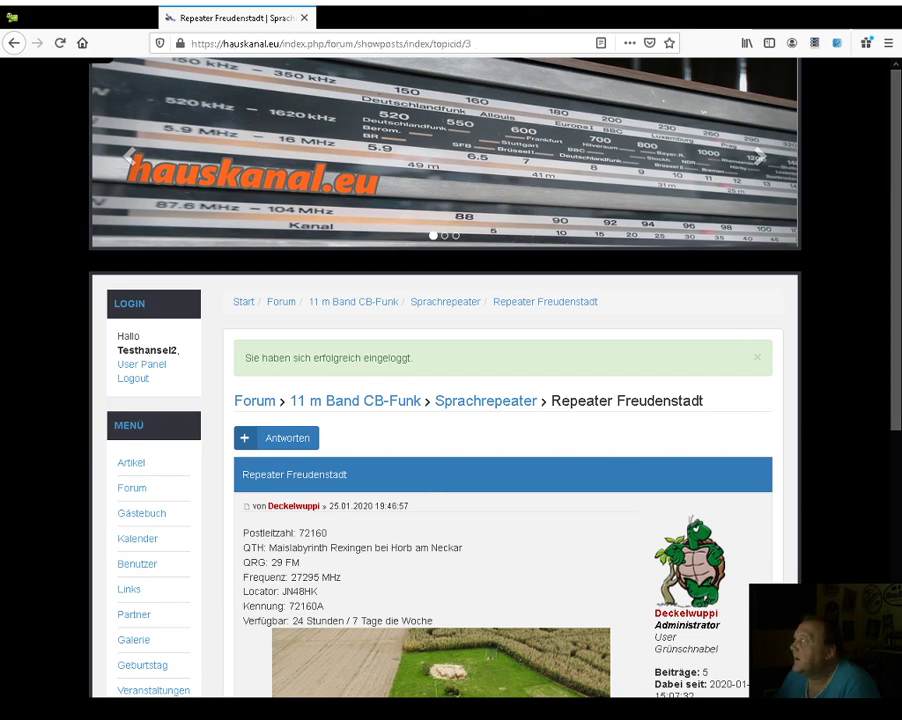
pyautogui.moveTo(893, 169); pyautogui.dragTo(893, 434)
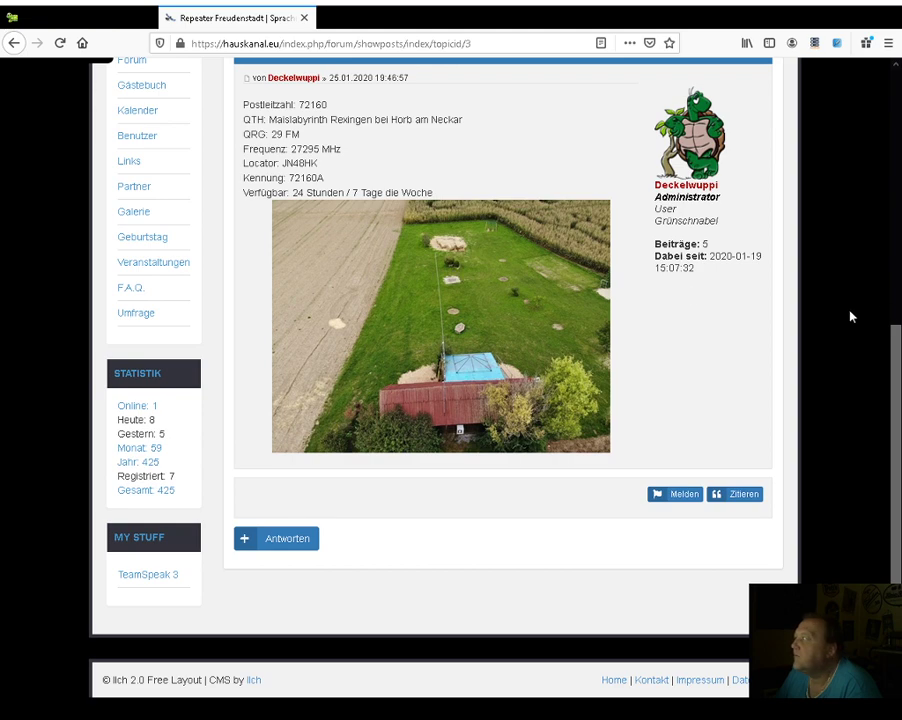
pyautogui.scroll(3, 893, 410)
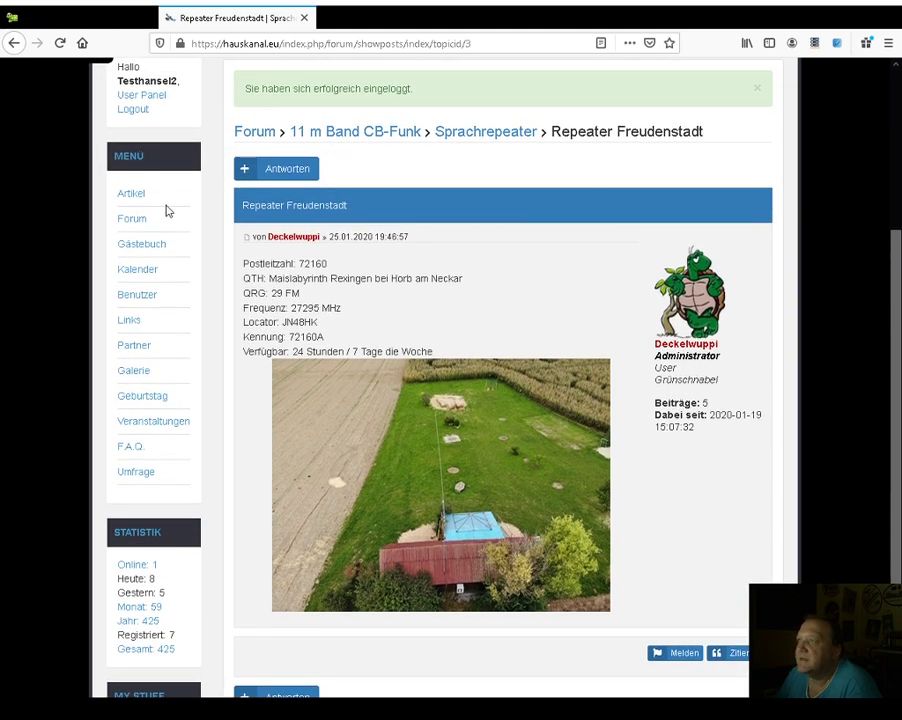
# - Open the 'Wie Trage ich was ein' topic in Infos und Hilfestellung
pyautogui.click(128, 220)
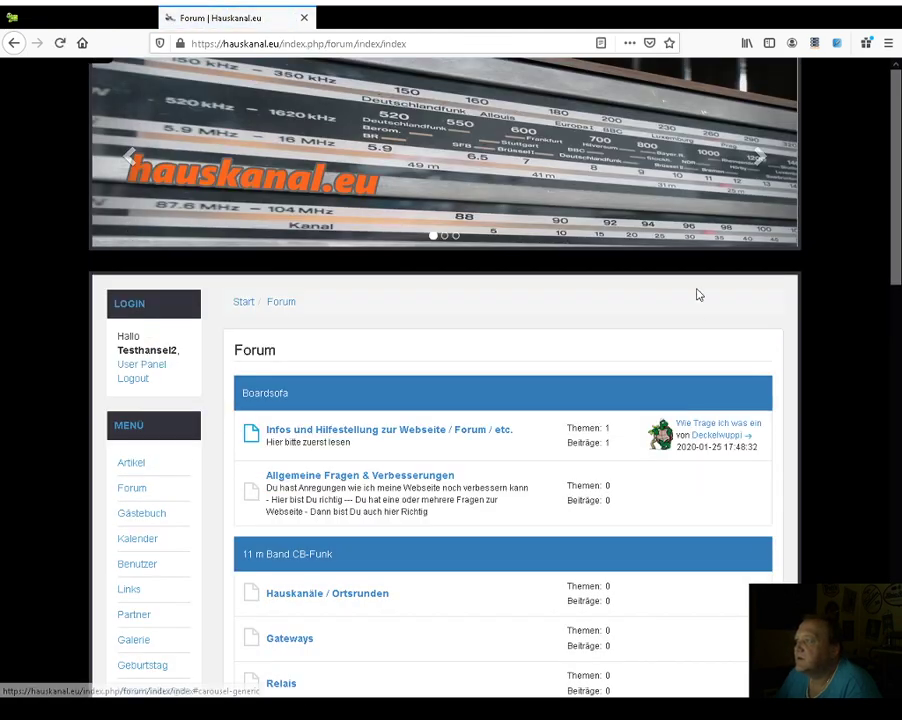
pyautogui.click(433, 432)
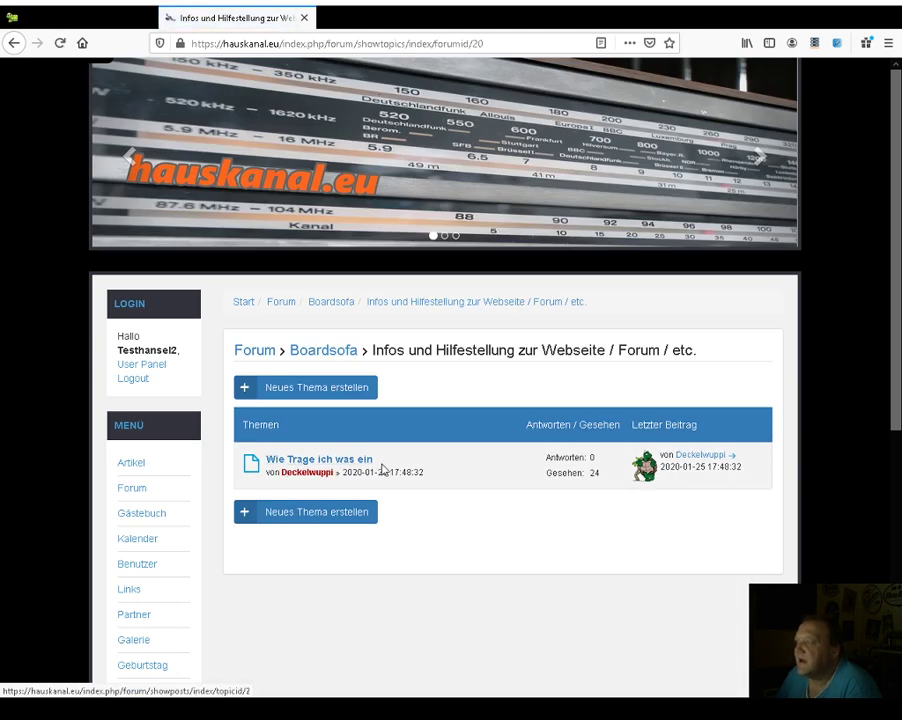
pyautogui.click(326, 462)
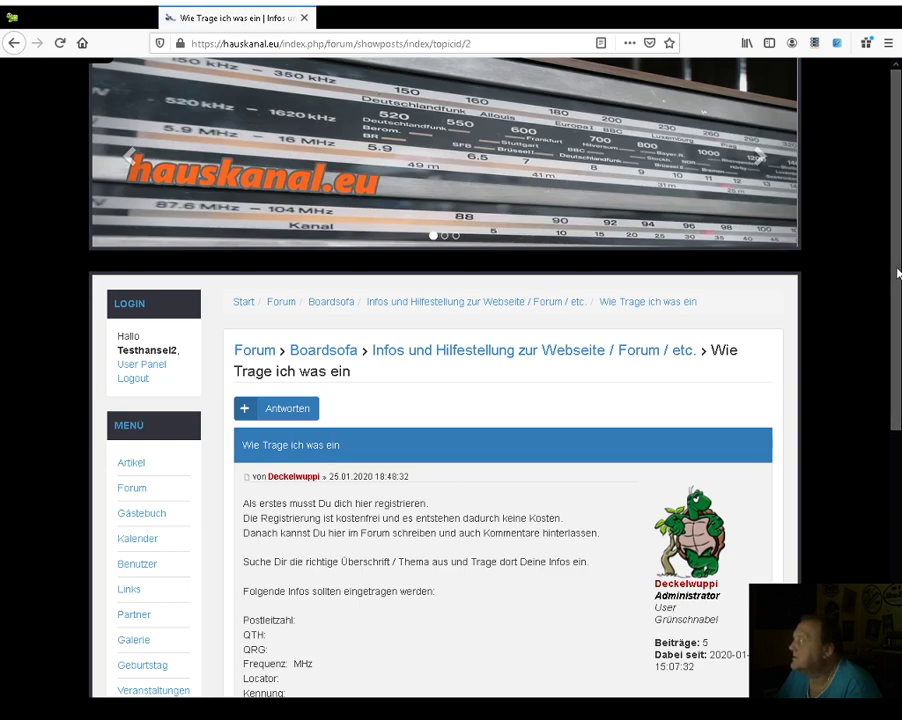
# - Select the template lines Postleitzahl through Verfügbar, then return to the forum overview
pyautogui.moveTo(886, 283); pyautogui.dragTo(889, 422)
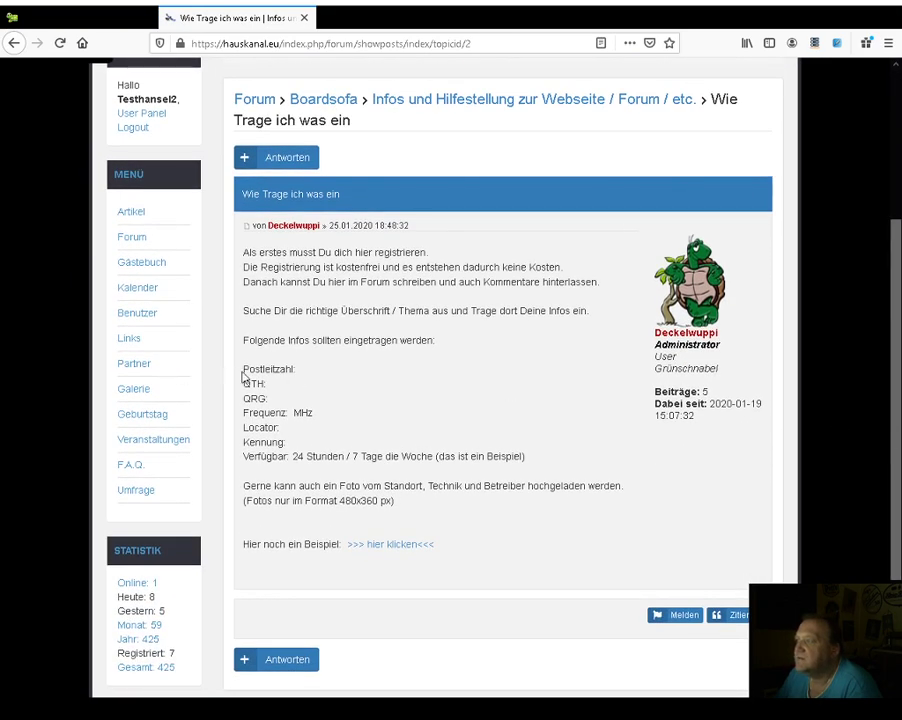
pyautogui.moveTo(243, 252); pyautogui.dragTo(453, 455)
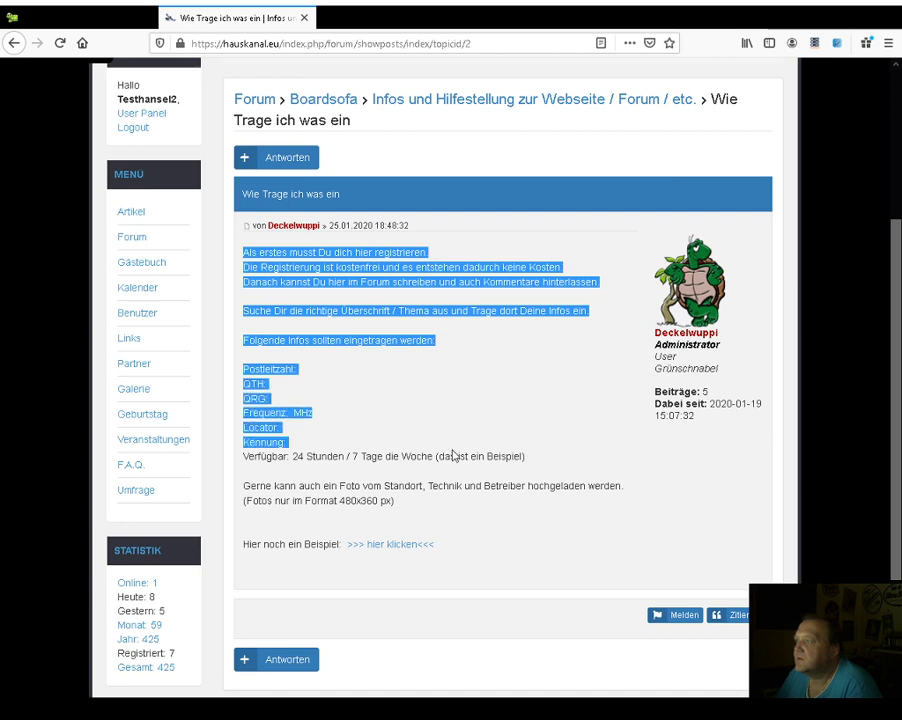
pyautogui.click(252, 385)
pyautogui.moveTo(244, 368); pyautogui.dragTo(538, 466)
pyautogui.hotkey('ctrl', 'c')
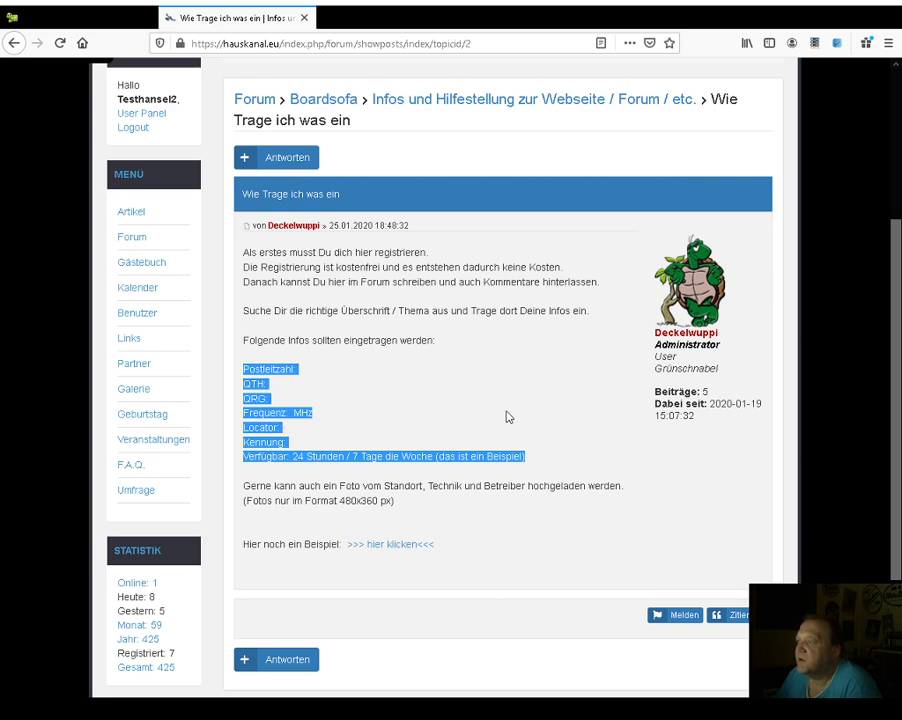
pyautogui.click(157, 243)
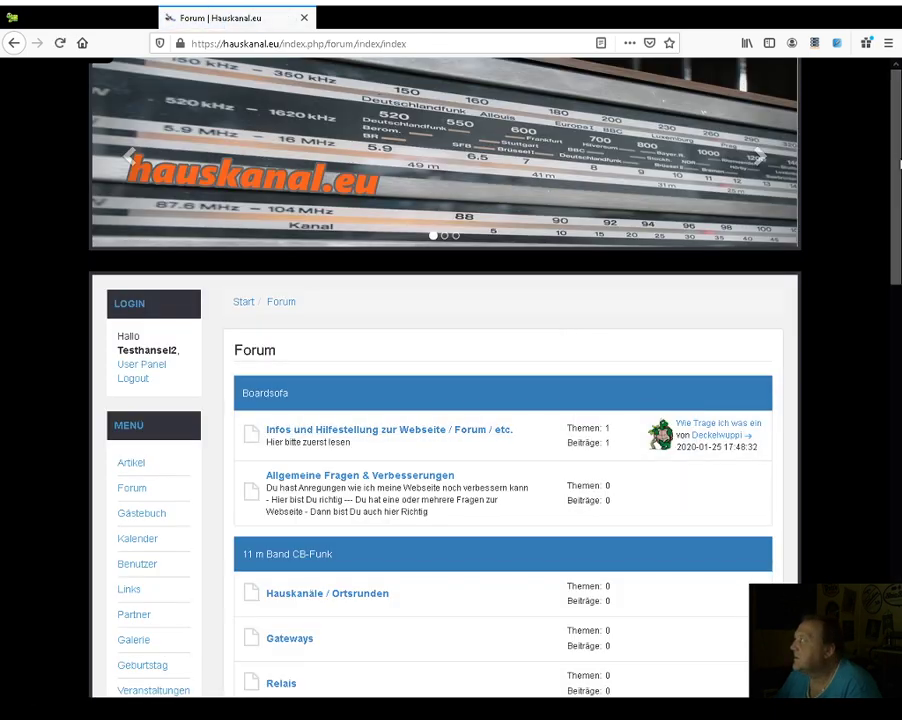
# - Open the Relais board under 11 m Band CB-Funk and start a new topic
pyautogui.scroll(-3, 896, 151)
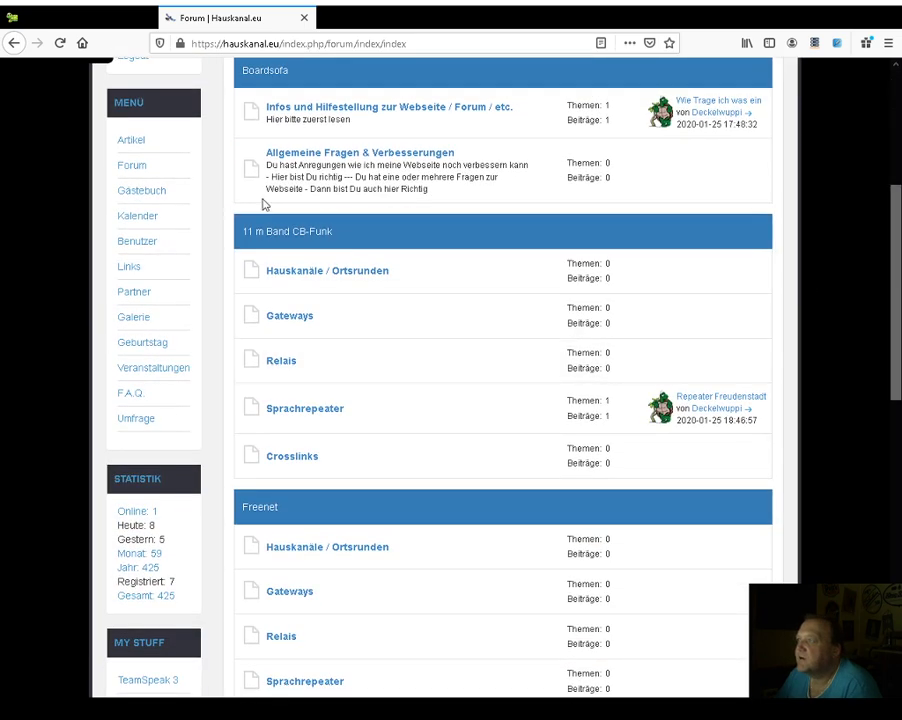
pyautogui.click(281, 362)
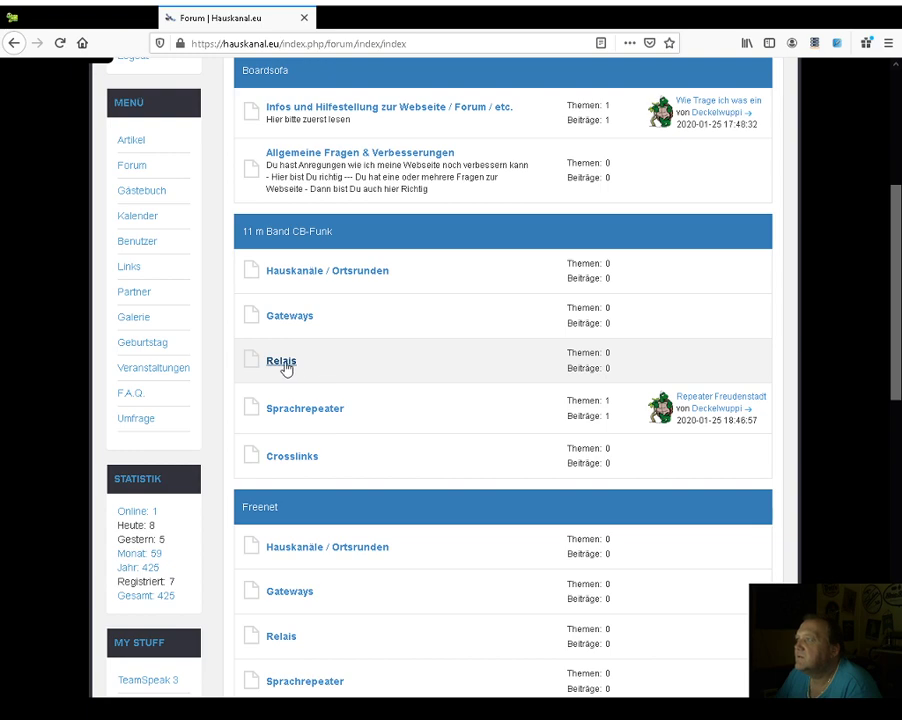
pyautogui.click(284, 364)
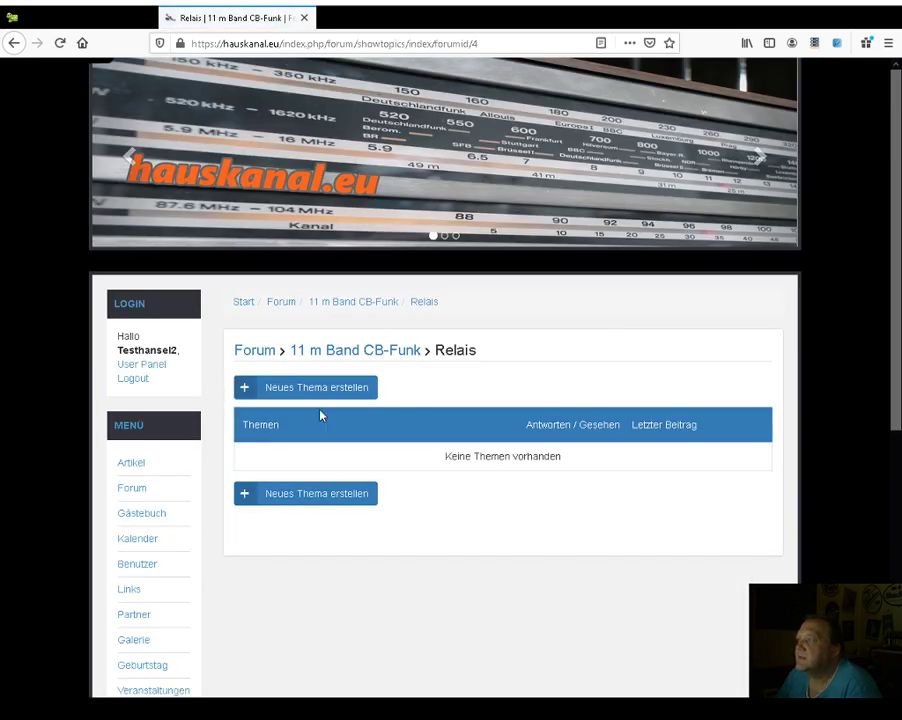
pyautogui.click(314, 390)
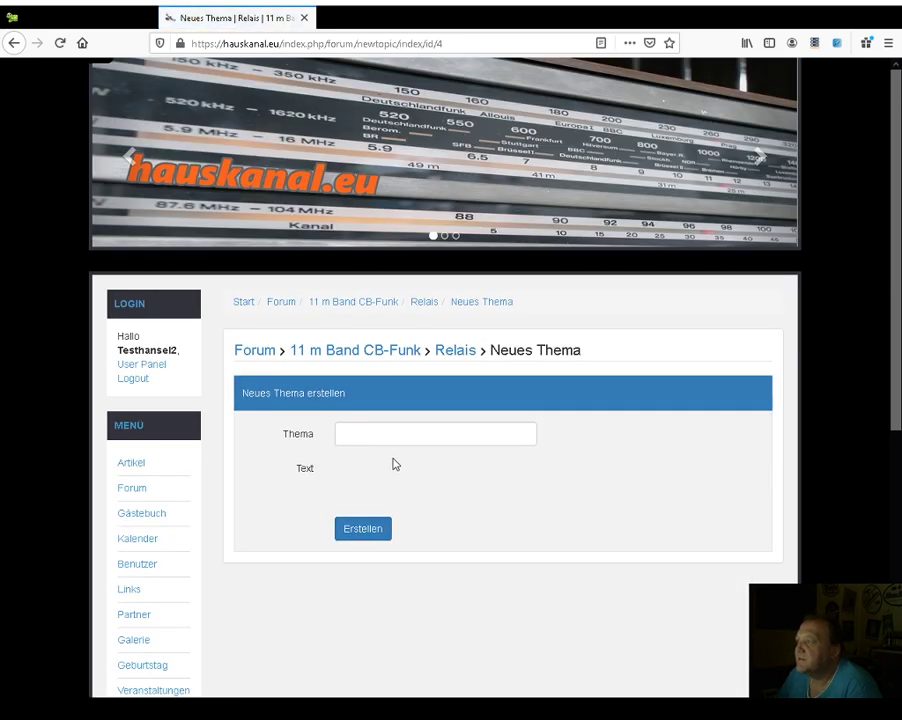
# - Title the topic 'Test Relais' and try pasting the template via the editor's Einfügen menu
pyautogui.click(375, 436)
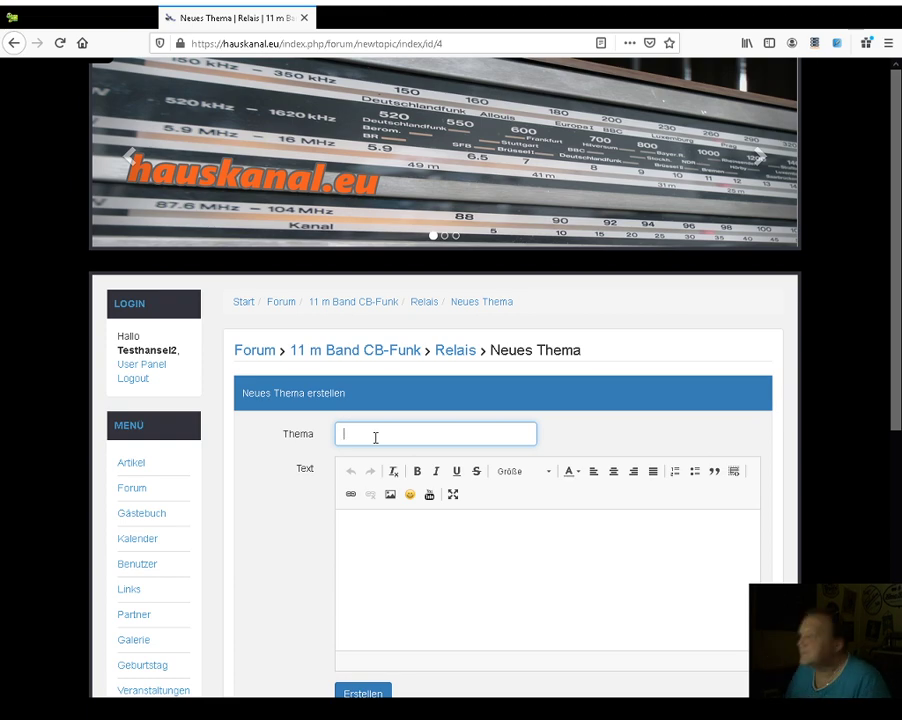
pyautogui.write('Test')
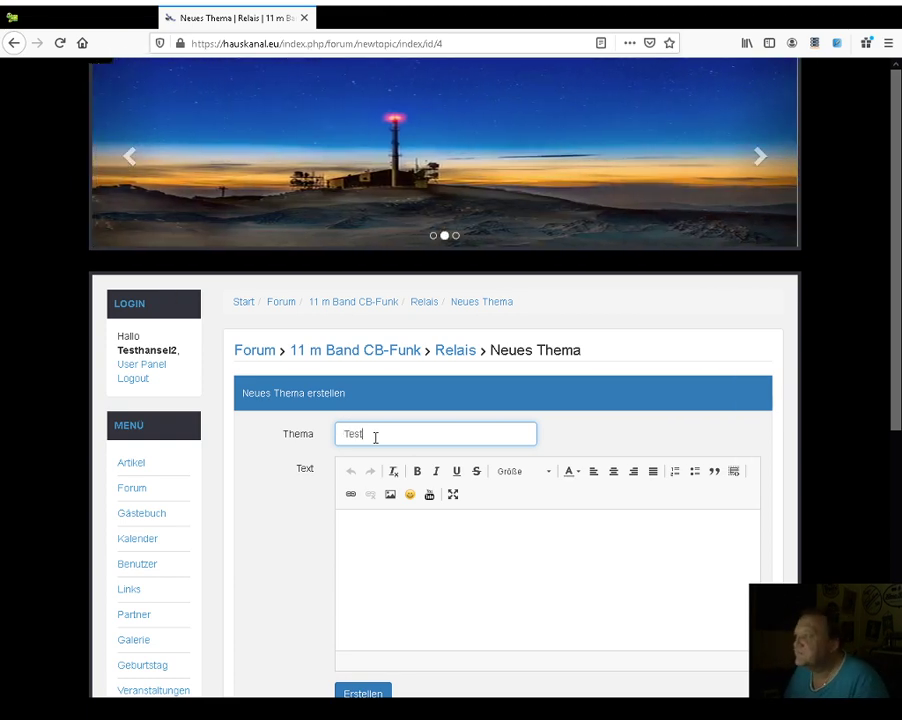
pyautogui.write('Re')
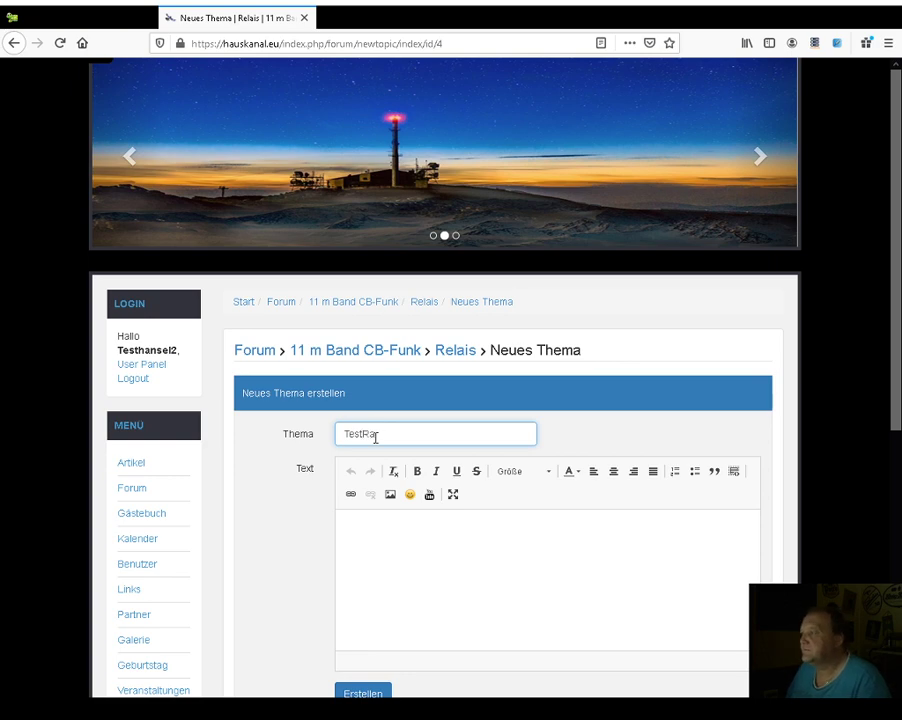
pyautogui.write('Relais')
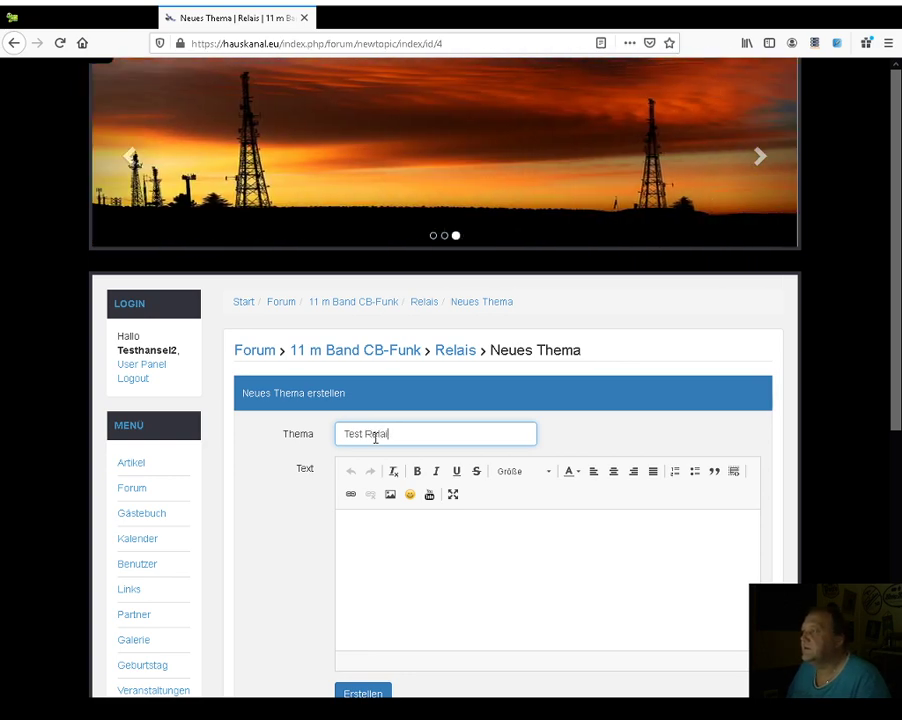
pyautogui.rightClick(387, 527)
pyautogui.click(415, 533)
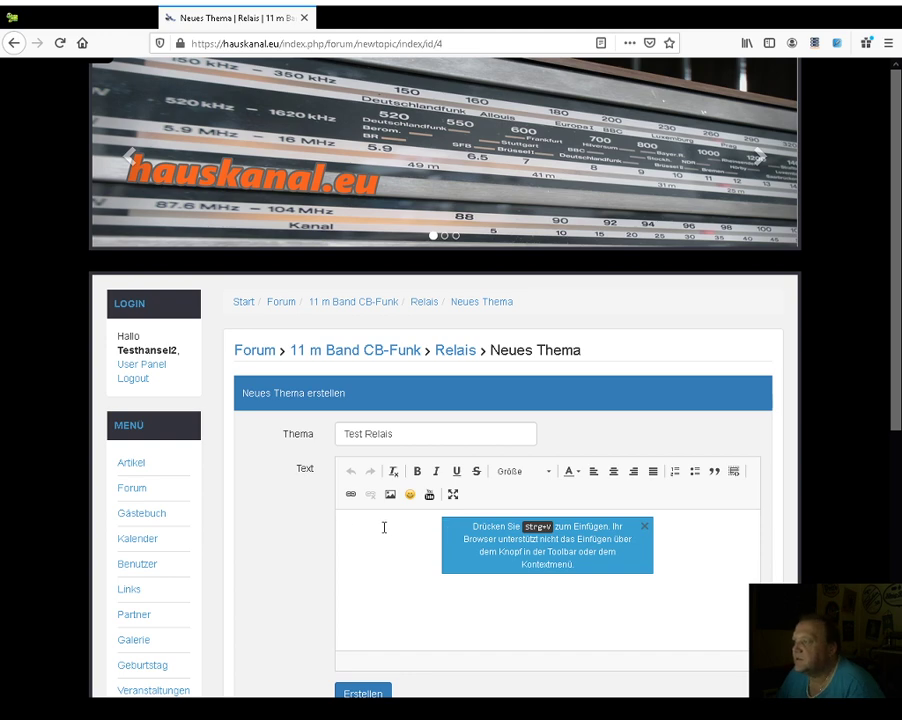
# - Paste the seven-line relay template, Postleitzahl through Verfügbar, into the topic message
pyautogui.hotkey('ctrl', 'v')
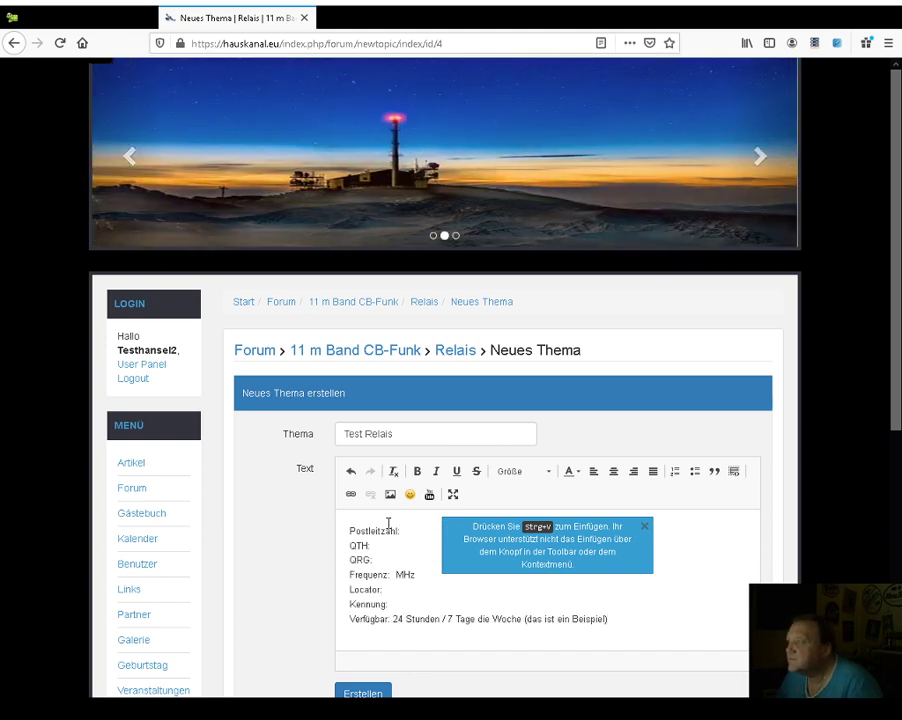
pyautogui.click(409, 533)
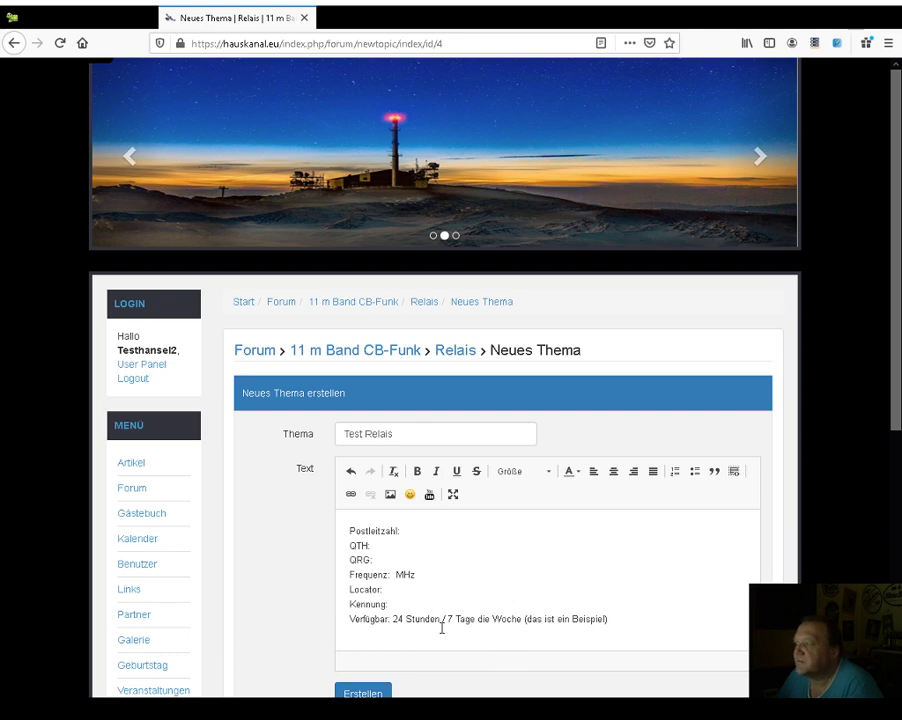
pyautogui.scroll(-1, 893, 327)
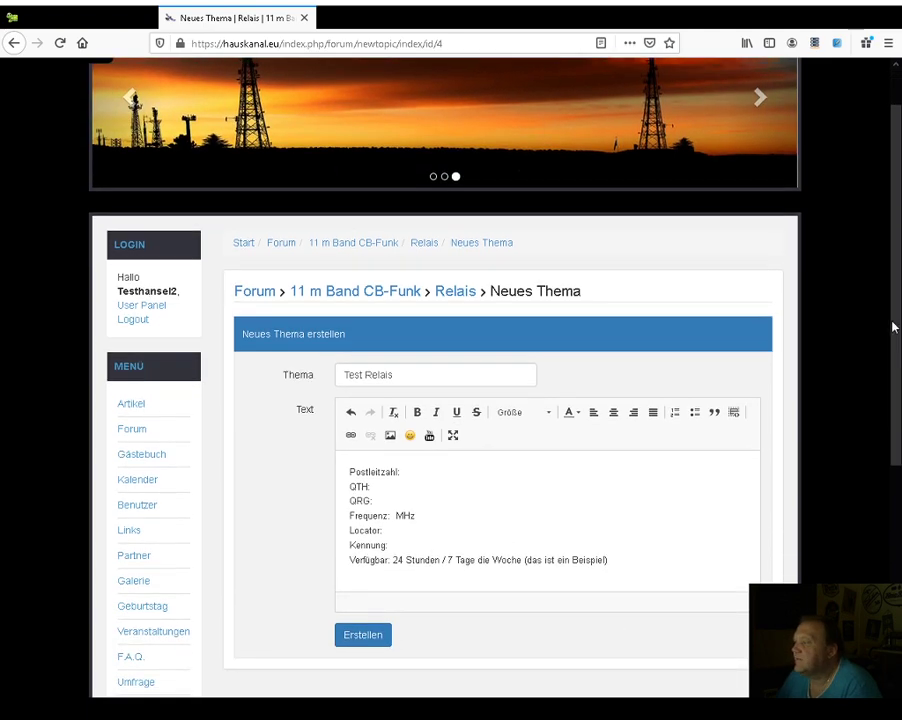
pyautogui.scroll(-1, 893, 327)
pyautogui.scroll(-1, 894, 362)
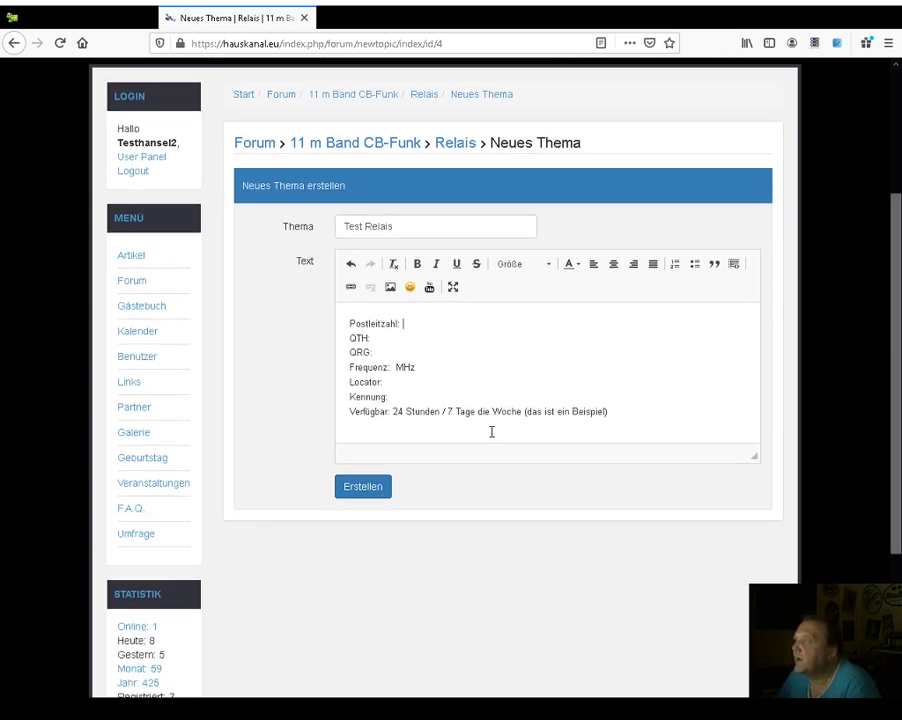
# - Add an empty line below the template and bring up the Bildeigenschaften image dialog
pyautogui.press('Return')
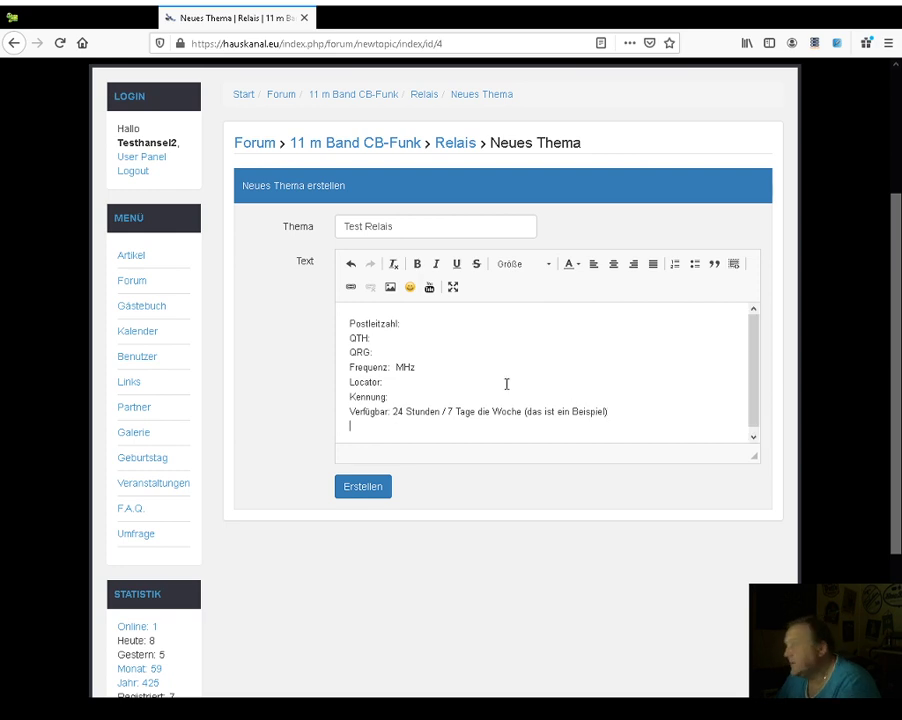
pyautogui.click(391, 288)
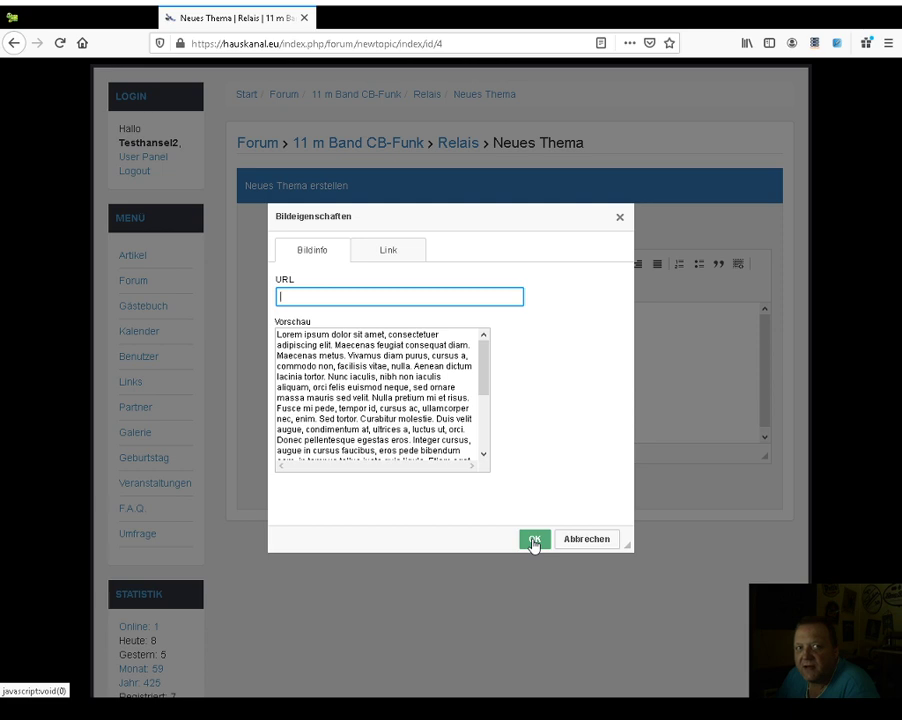
# - Cancel Bildeigenschaften without inserting an image and show the 'Willkommen bei Hauskanal.eu' Artikel page
pyautogui.click(570, 541)
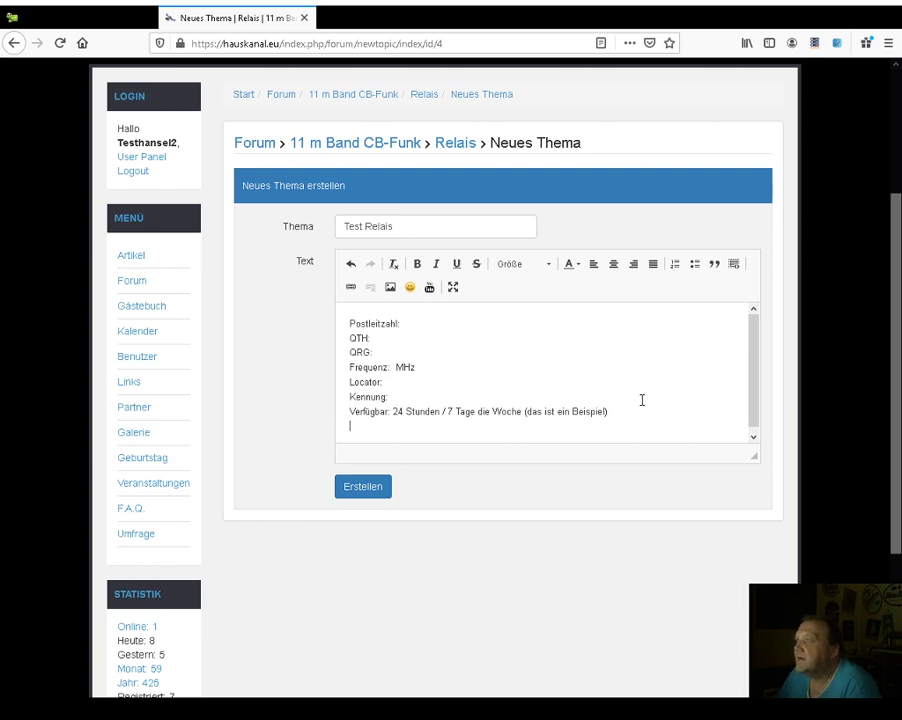
pyautogui.scroll(3, 882, 330)
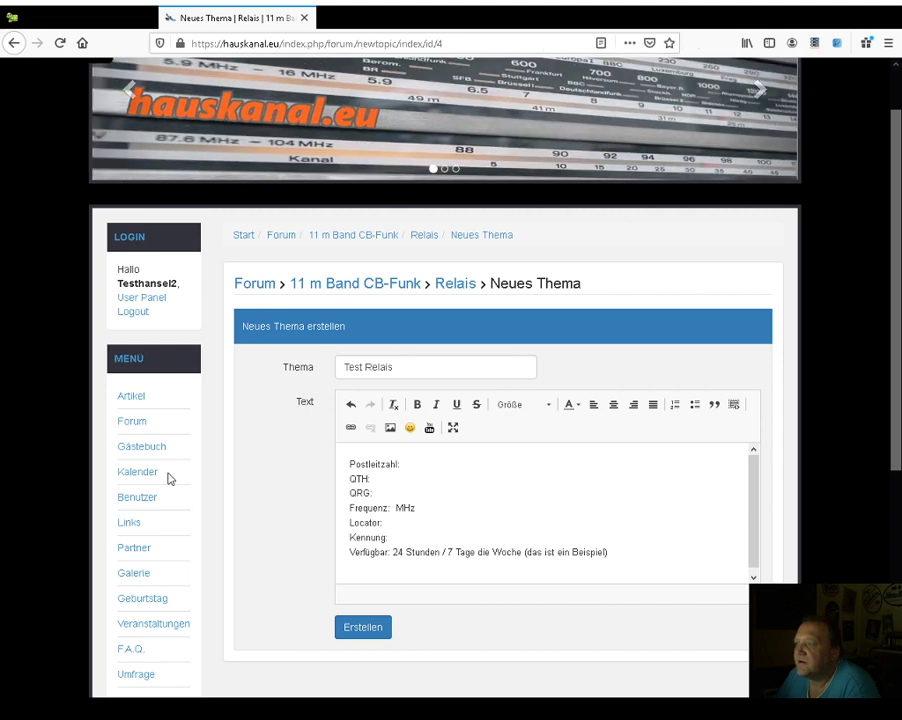
pyautogui.click(138, 400)
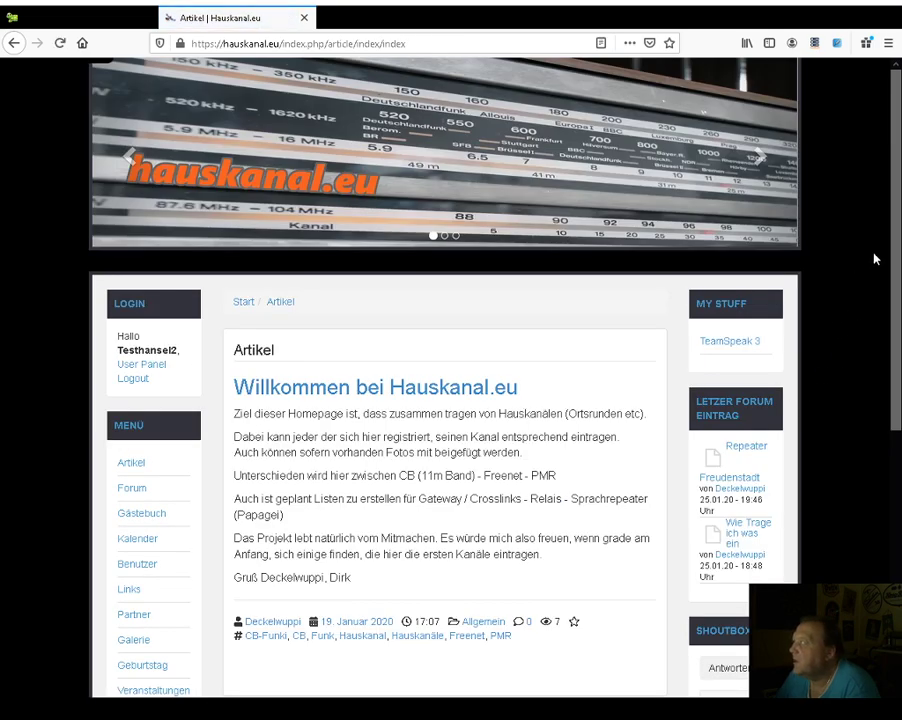
pyautogui.scroll(-3, 893, 290)
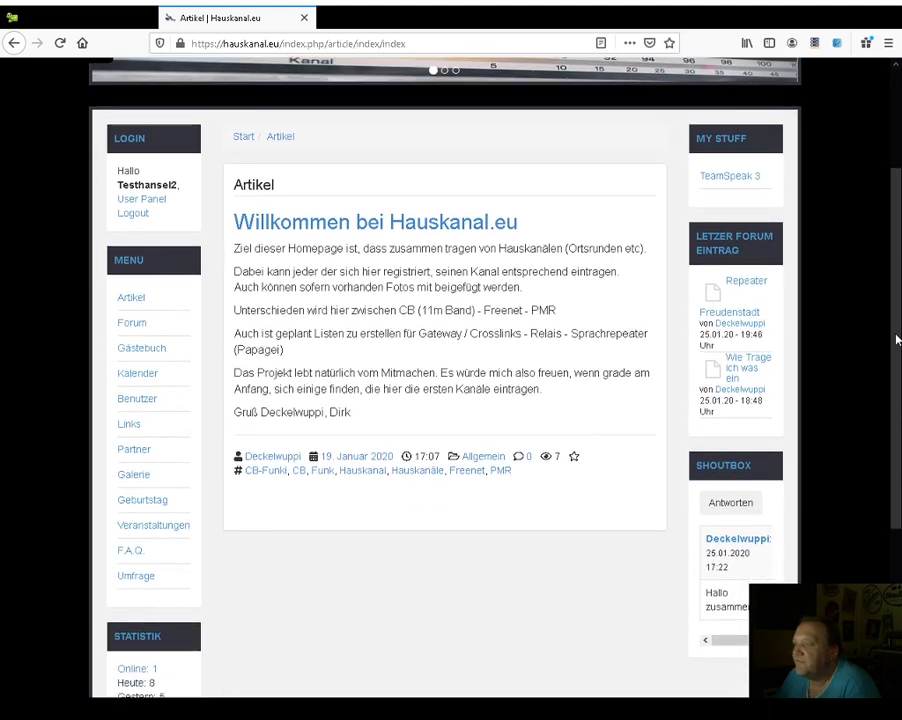
pyautogui.moveTo(896, 340); pyautogui.dragTo(898, 516)
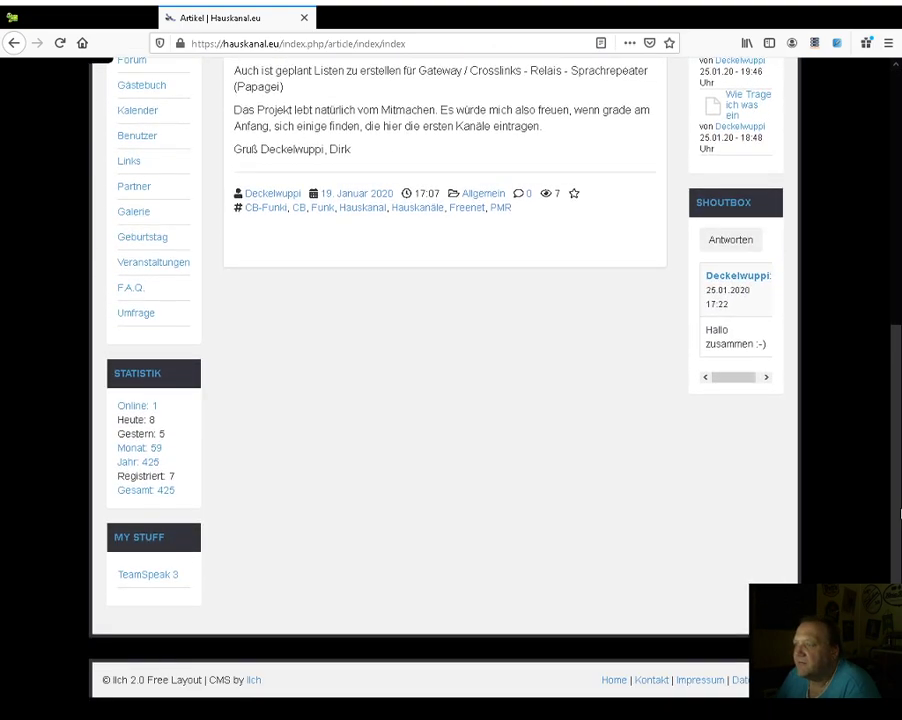
pyautogui.scroll(6, 886, 342)
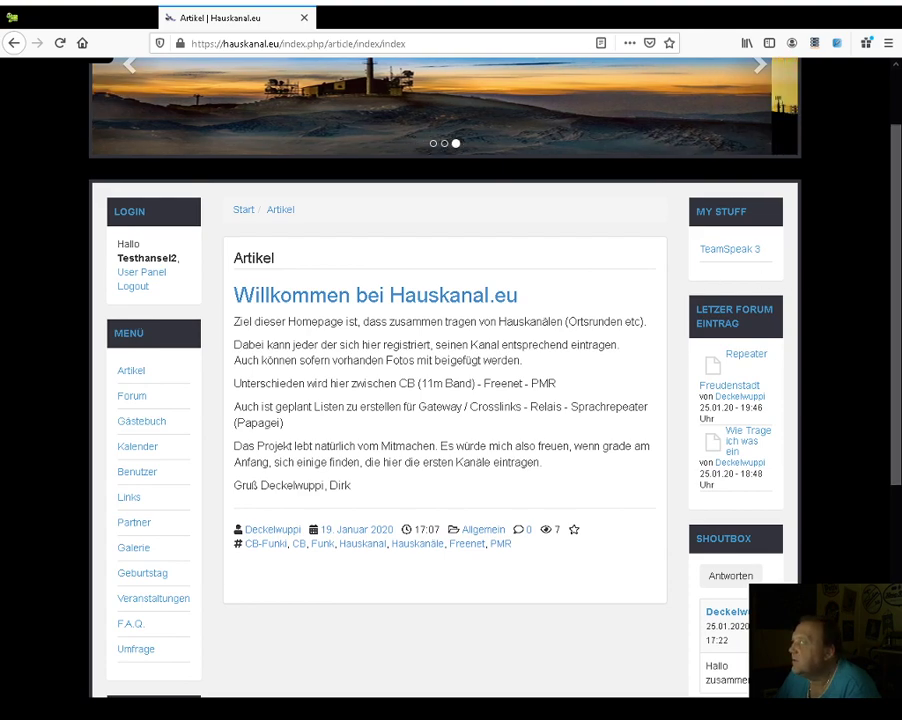
pyautogui.scroll(-1, 898, 283)
pyautogui.moveTo(898, 283)
pyautogui.mouseDown()
pyautogui.moveTo(898, 456)
pyautogui.moveTo(884, 293)
pyautogui.mouseUp()
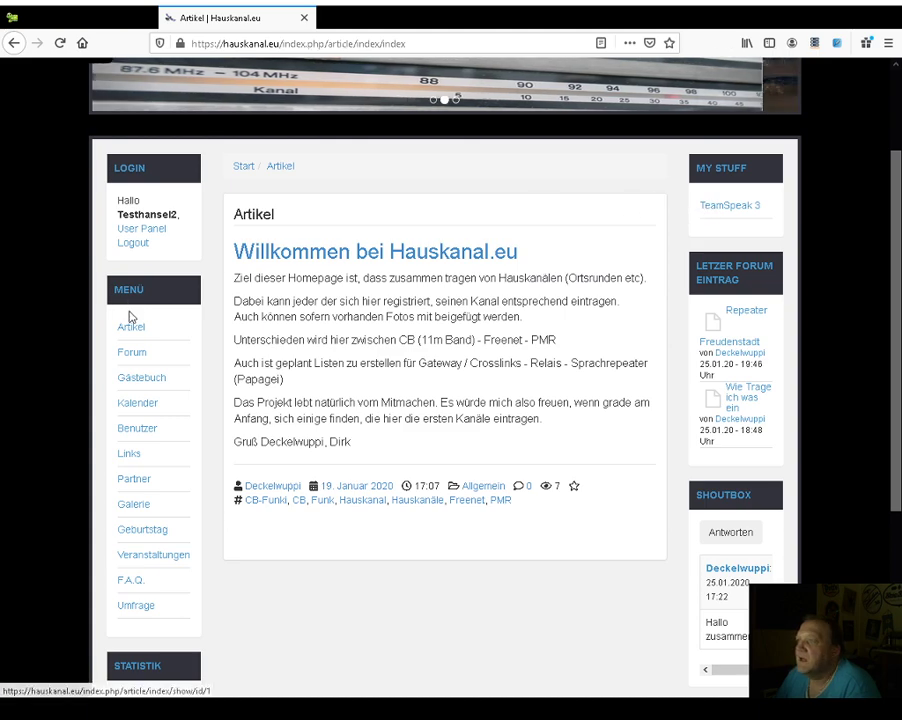
pyautogui.click(127, 457)
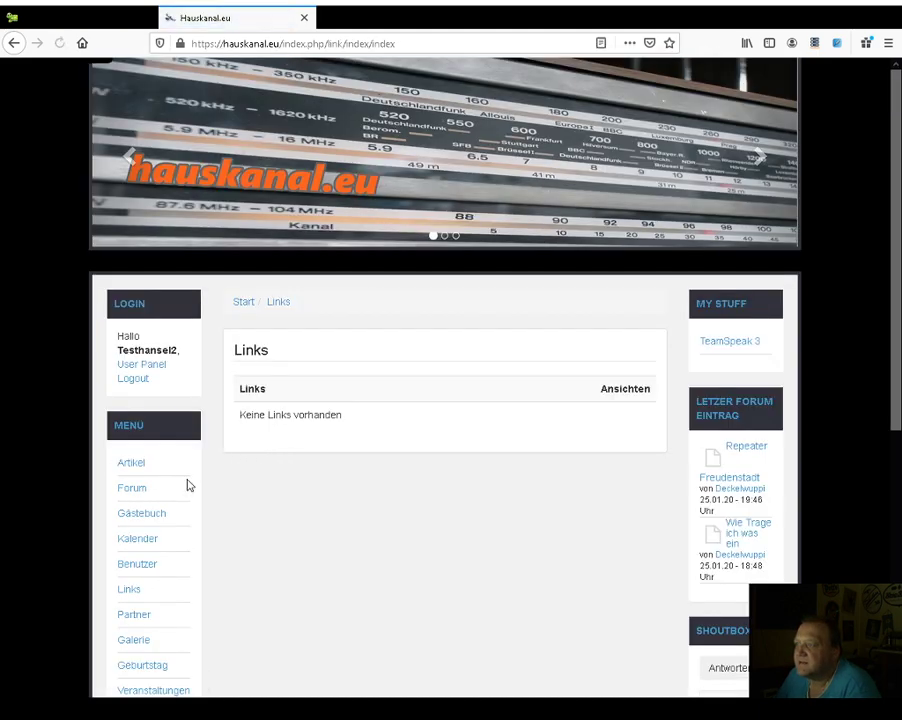
pyautogui.click(134, 616)
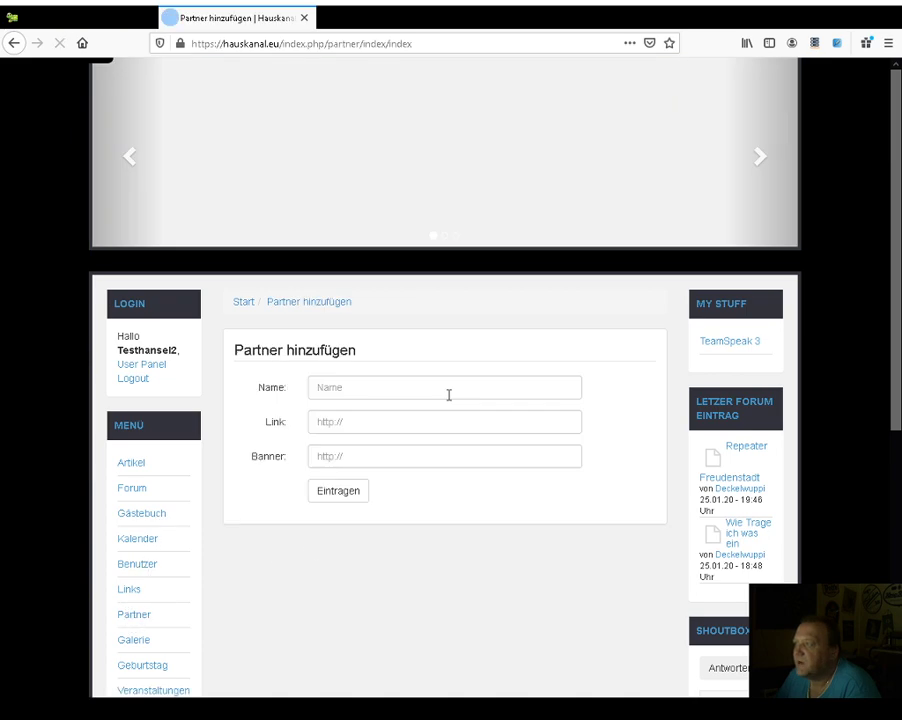
pyautogui.moveTo(899, 157); pyautogui.dragTo(886, 287)
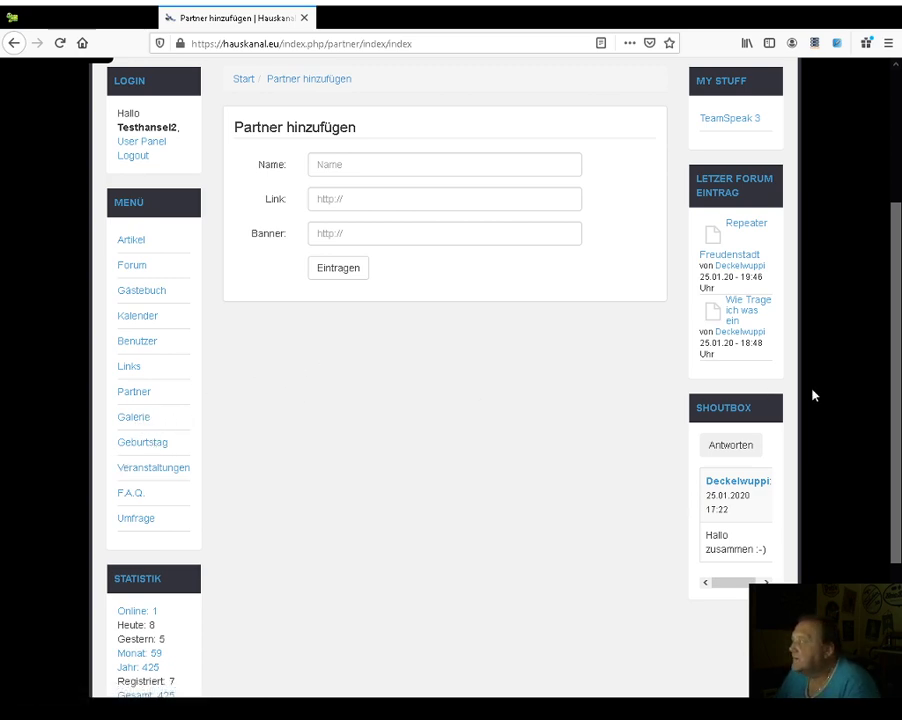
pyautogui.scroll(3, 897, 343)
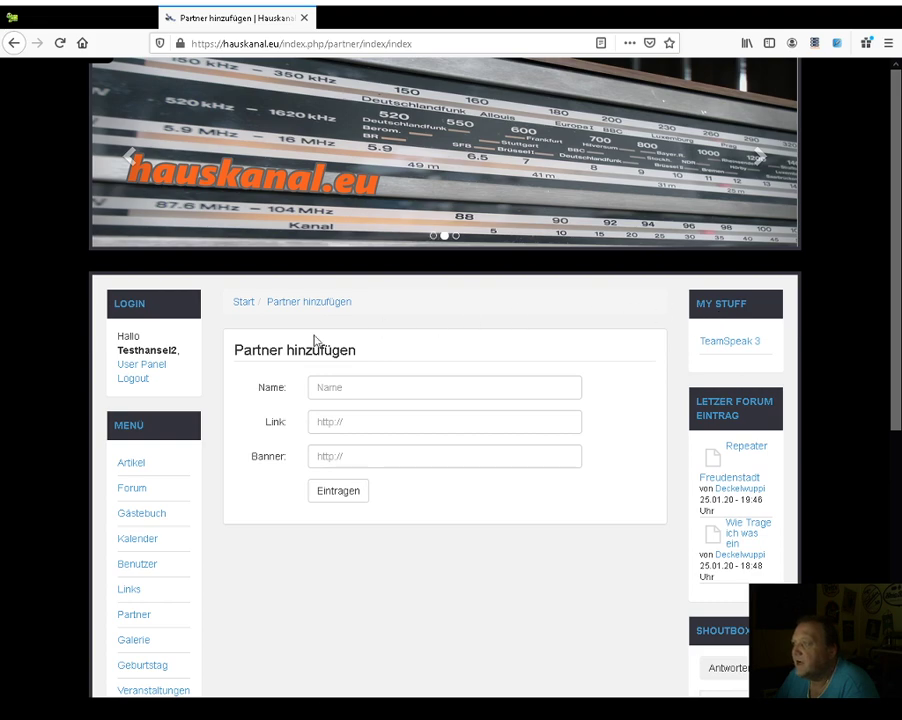
pyautogui.click(127, 465)
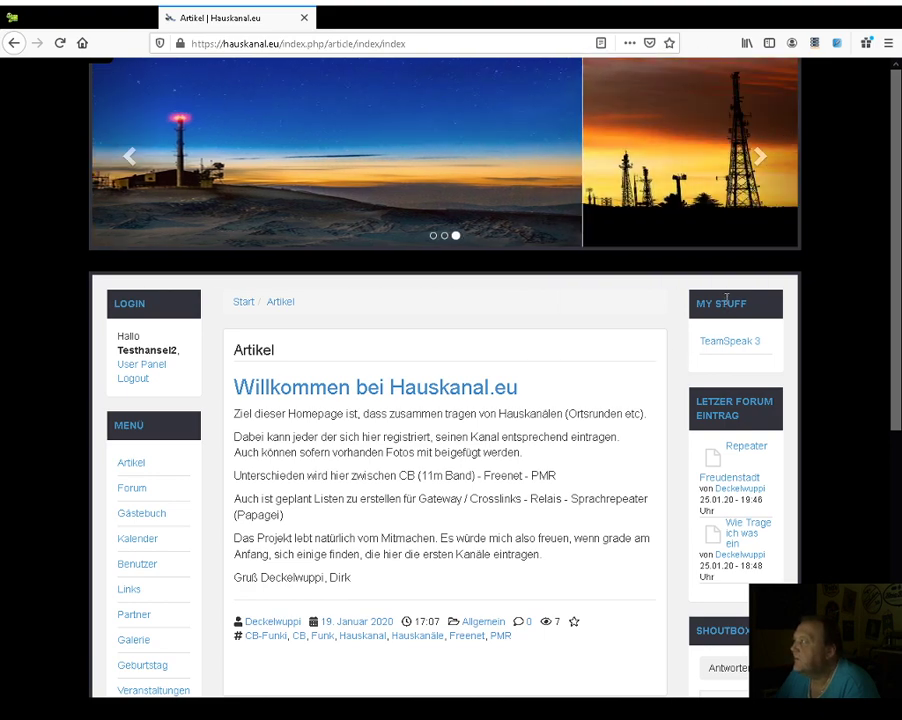
# - View the TeamSpeak 3 page with server ts.hauskanal.eu and its planned-gateway paragraph
pyautogui.click(731, 343)
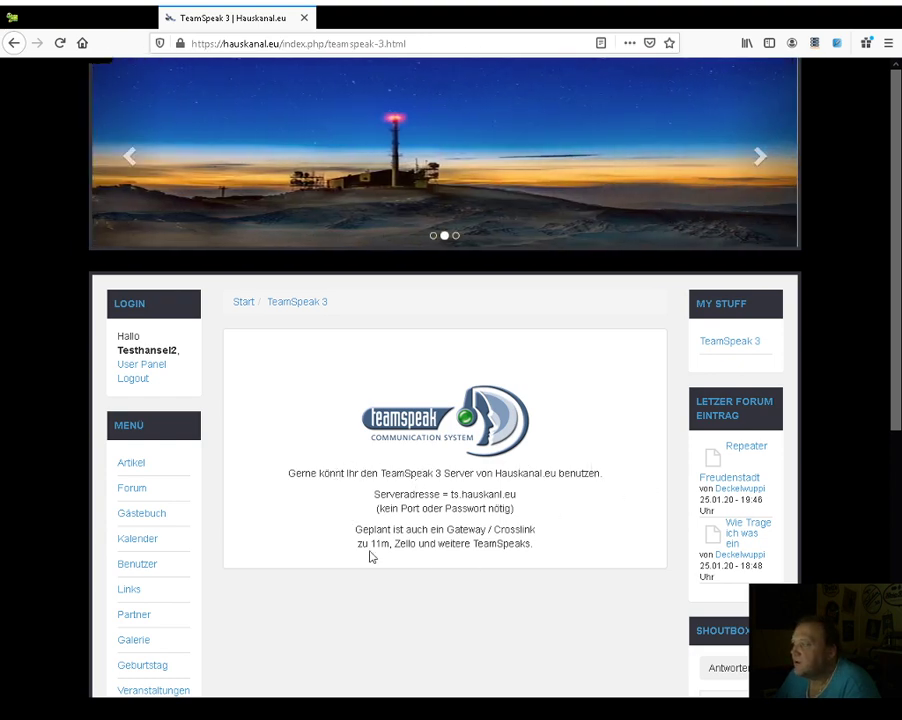
pyautogui.moveTo(354, 535); pyautogui.dragTo(572, 548)
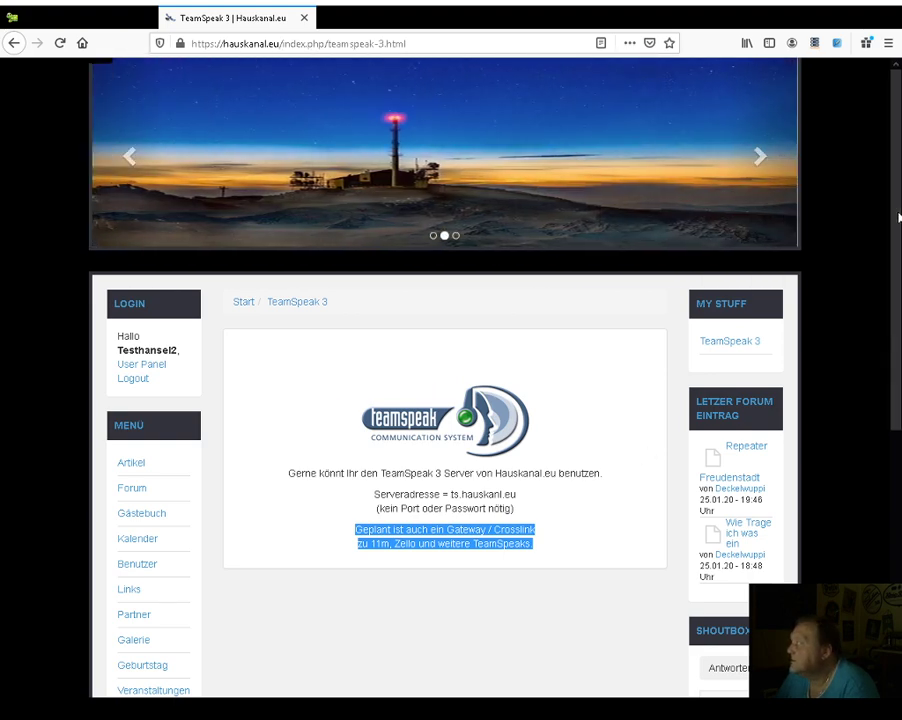
pyautogui.scroll(-3, 888, 250)
pyautogui.scroll(-4, 884, 325)
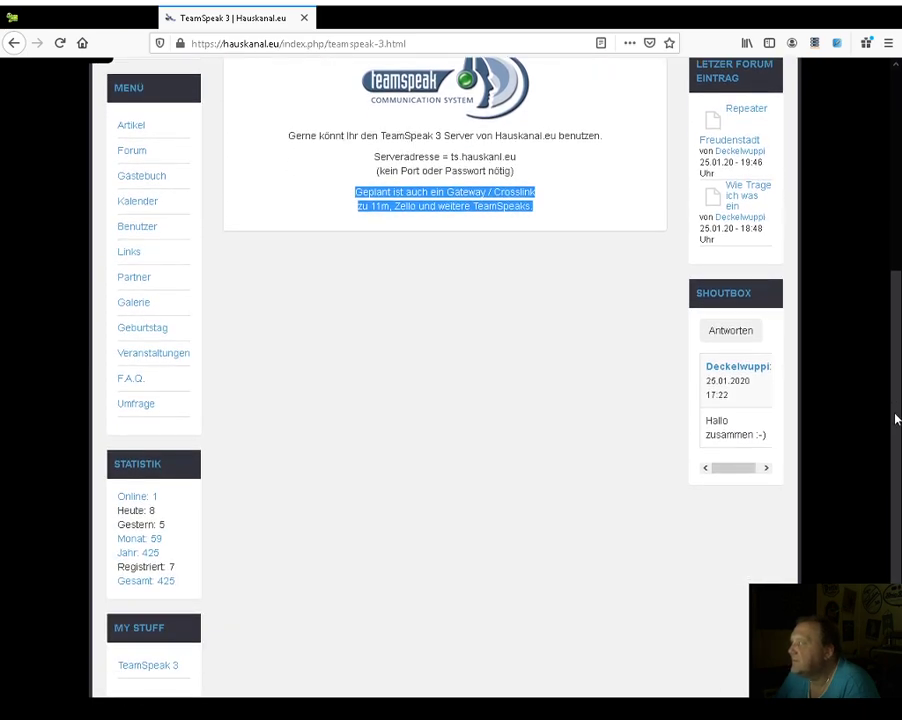
pyautogui.scroll(7, 880, 418)
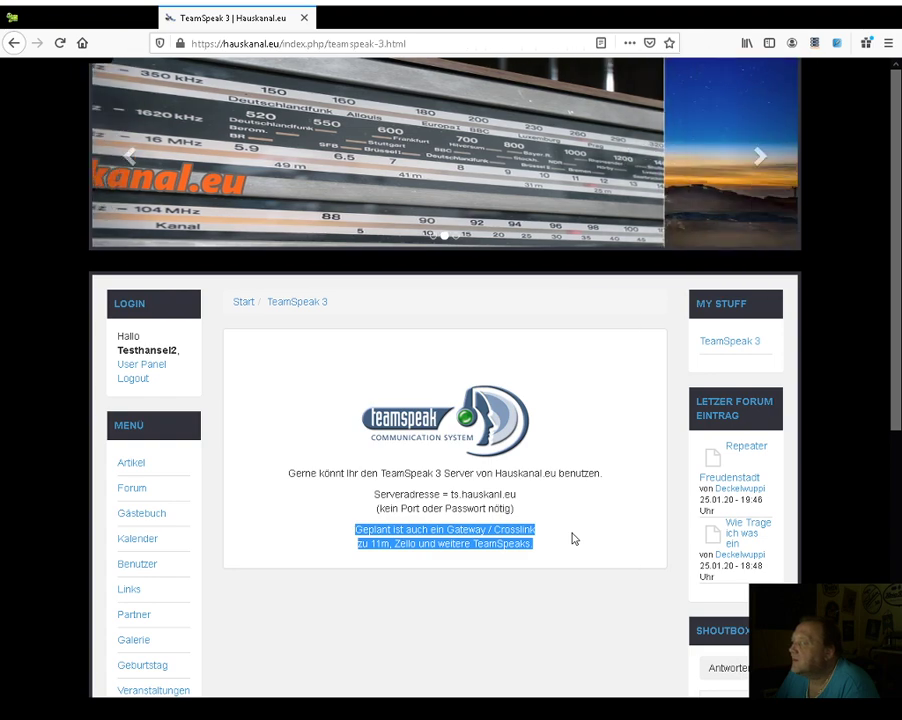
pyautogui.click(585, 540)
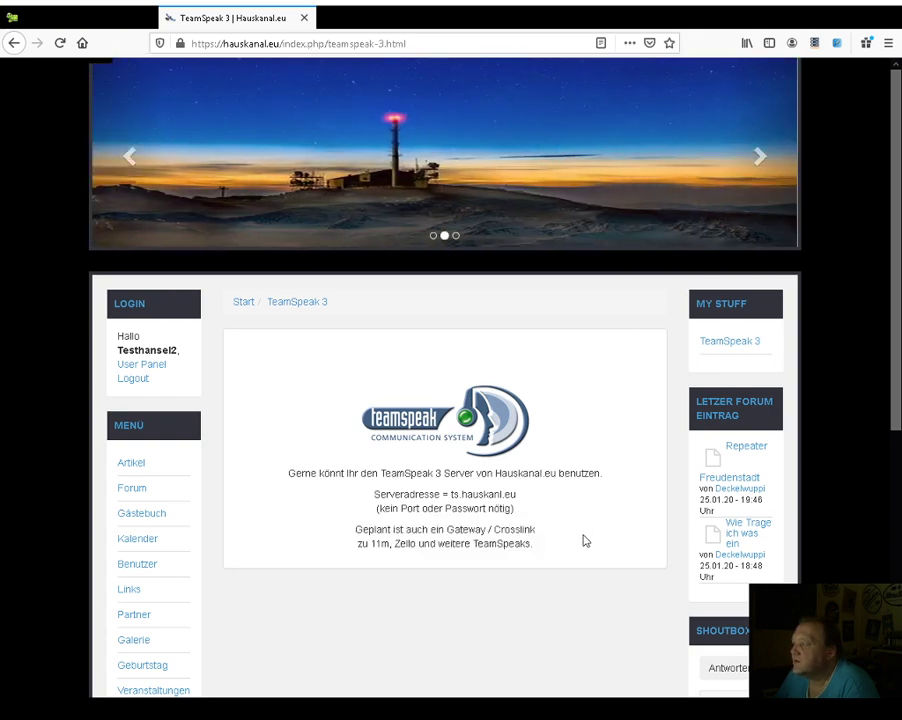